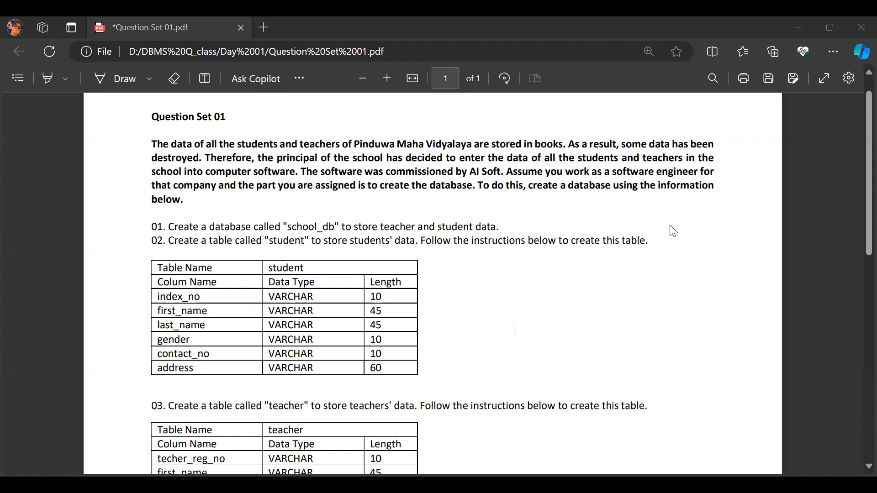
Review the question PDF's database and table requirements, and create a database named school_db in HeidiSQL.
{"action": "scroll", "coordinate": [855, 117], "scroll_direction": "down", "scroll_amount": 2}
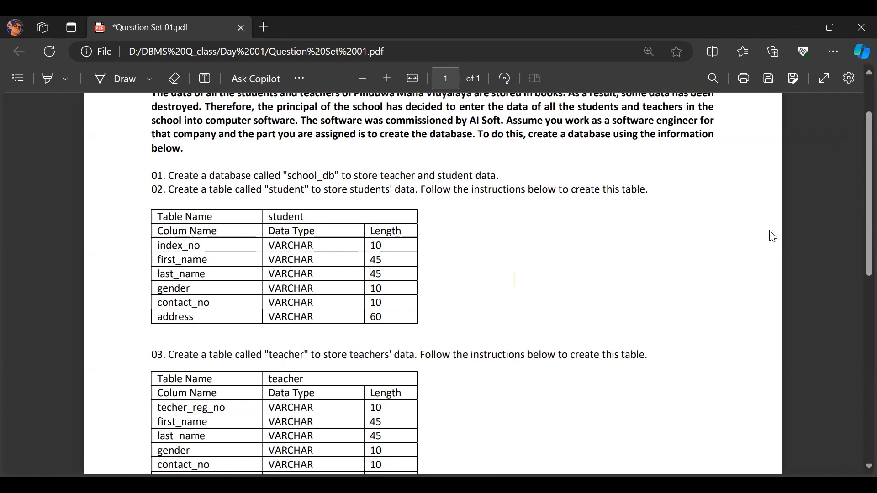
{"action": "scroll", "coordinate": [854, 177], "scroll_direction": "down", "scroll_amount": 2}
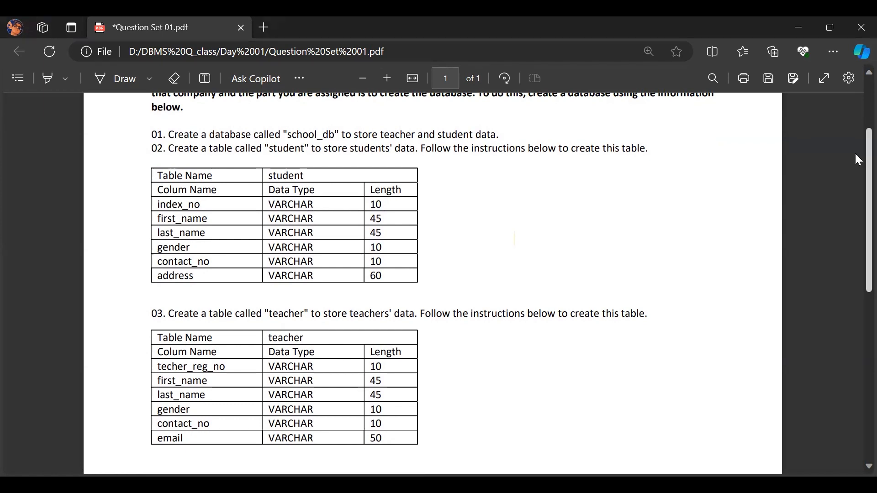
{"action": "scroll", "coordinate": [854, 173], "scroll_direction": "down", "scroll_amount": 3}
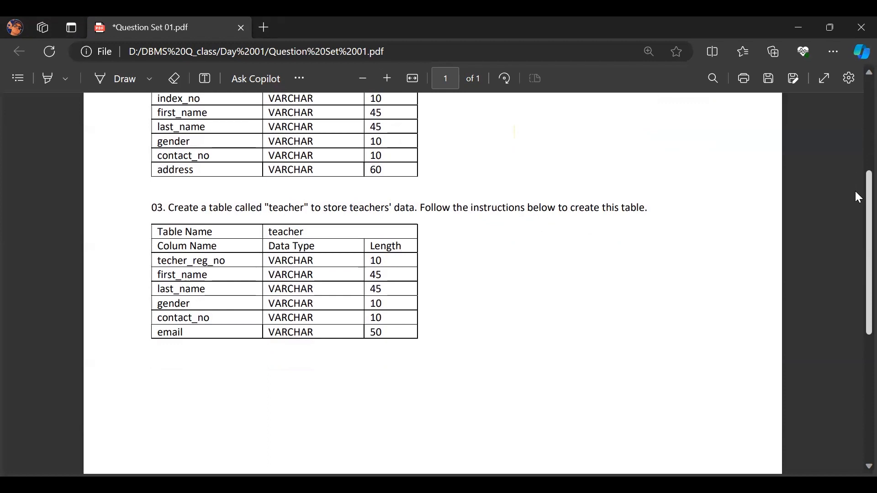
{"action": "left_click_drag", "start_coordinate": [856, 192], "coordinate": [856, 125]}
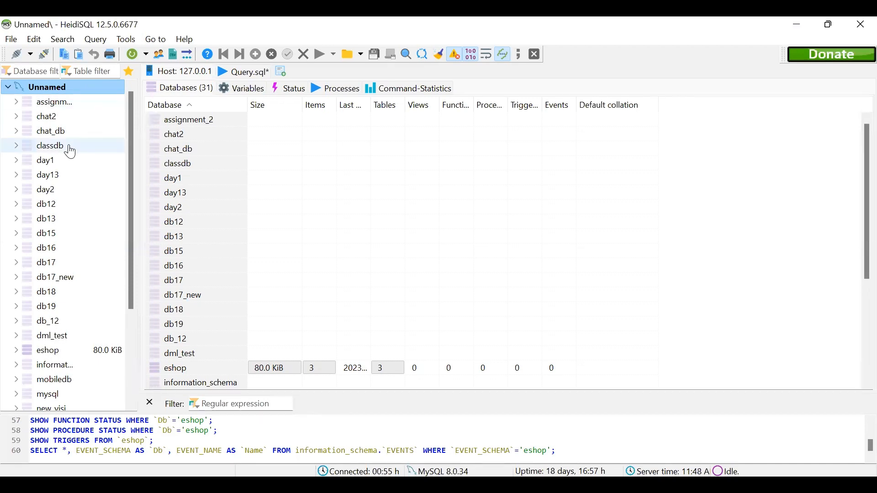
{"action": "right_click", "coordinate": [71, 89]}
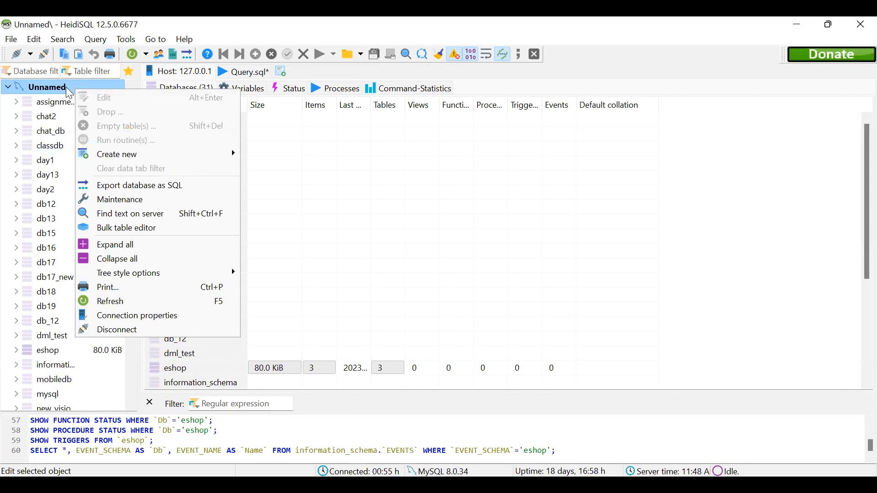
{"action": "mouse_move", "coordinate": [196, 160]}
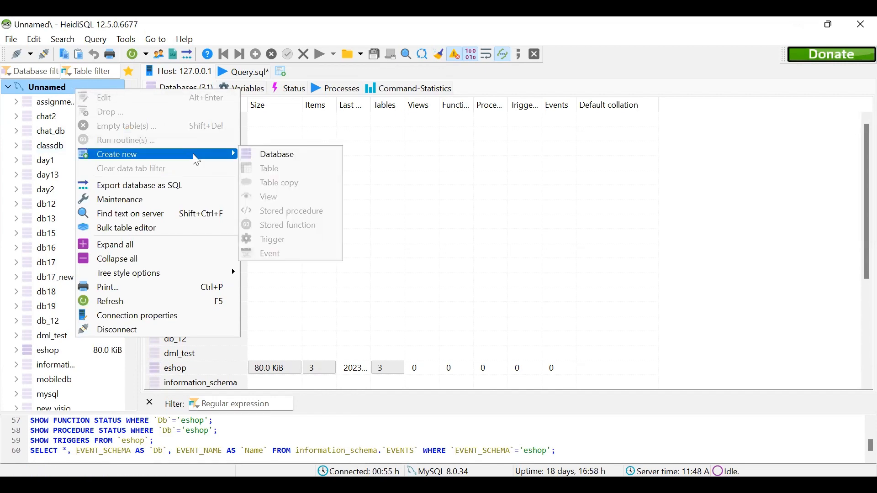
{"action": "left_click", "coordinate": [259, 158]}
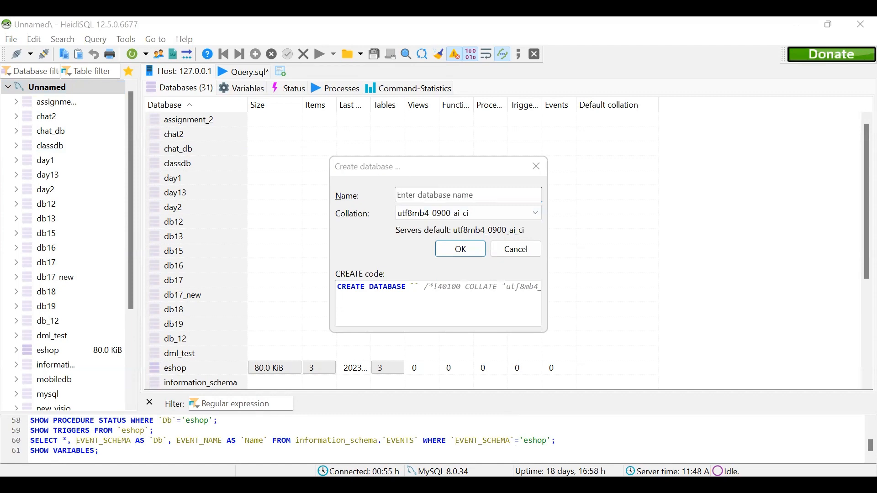
{"action": "left_click", "coordinate": [424, 252]}
{"action": "type", "text": "school_db"}
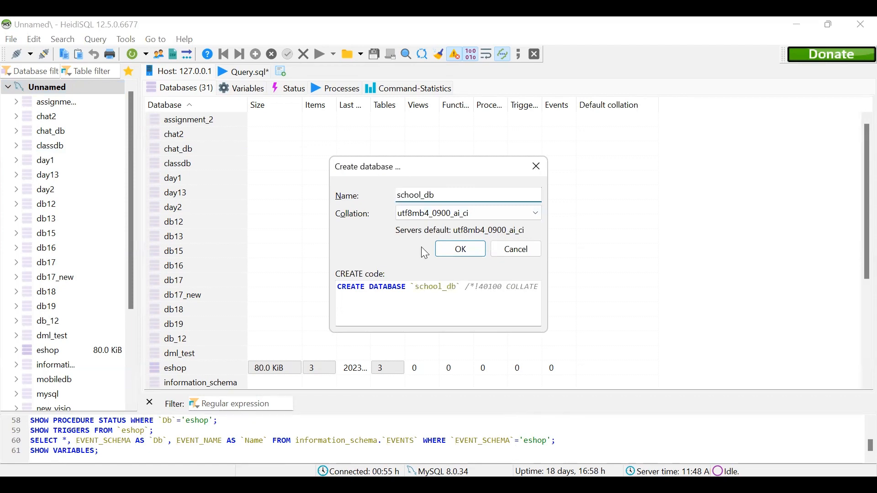
{"action": "left_click", "coordinate": [450, 251]}
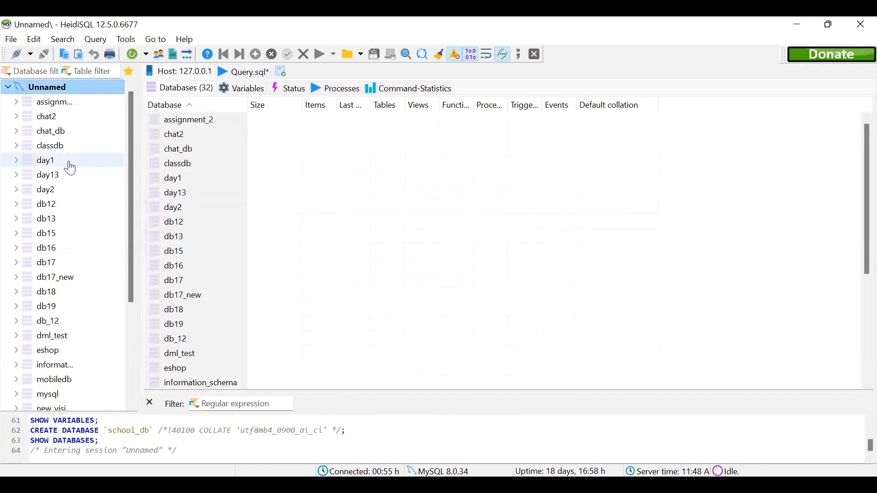
Refresh the database list and select the school_db database.
{"action": "left_click", "coordinate": [76, 190]}
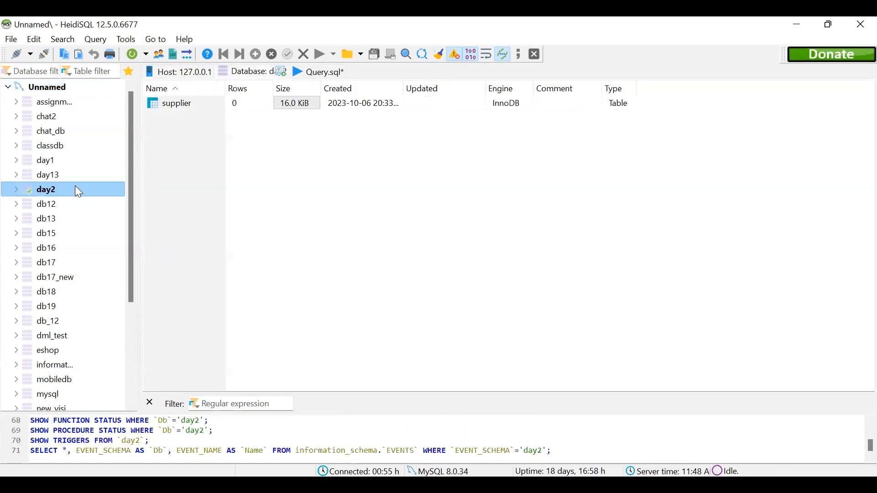
{"action": "right_click", "coordinate": [75, 188]}
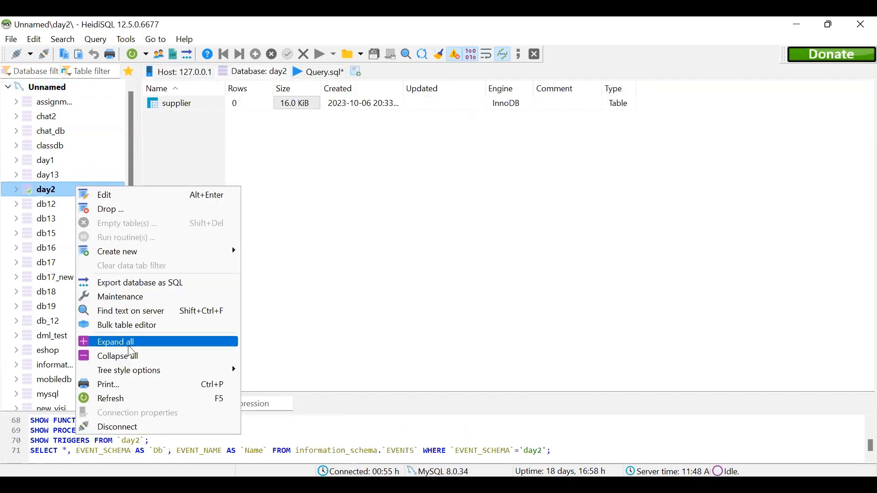
{"action": "left_click", "coordinate": [120, 399]}
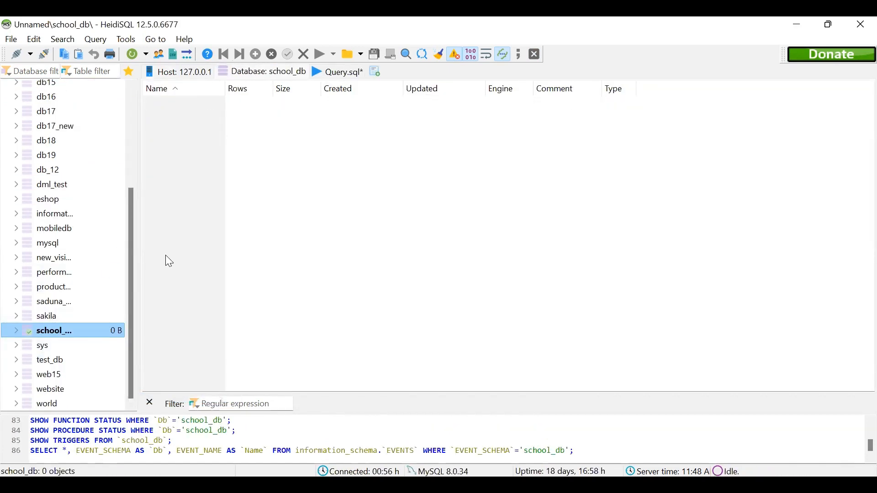
Check the student table instructions in the question PDF and start a new table in school_db in HeidiSQL.
{"action": "key", "text": "alt+Tab"}
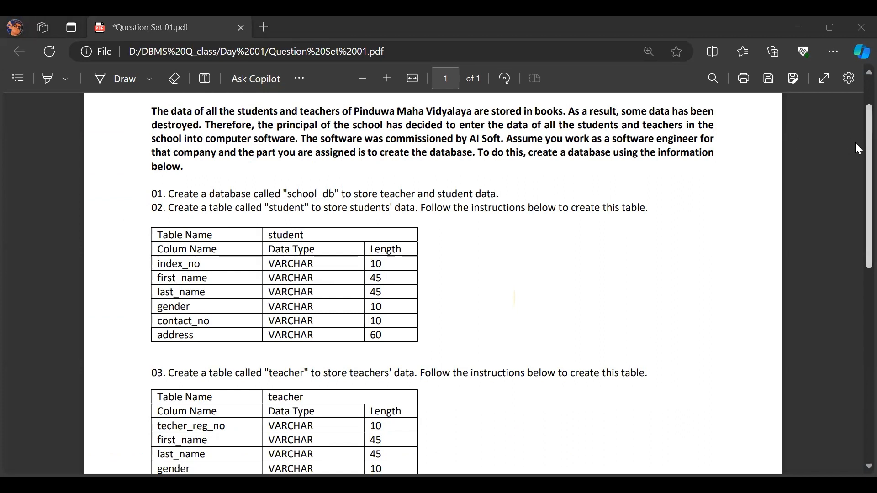
{"action": "scroll", "coordinate": [856, 144], "scroll_direction": "down", "scroll_amount": 2}
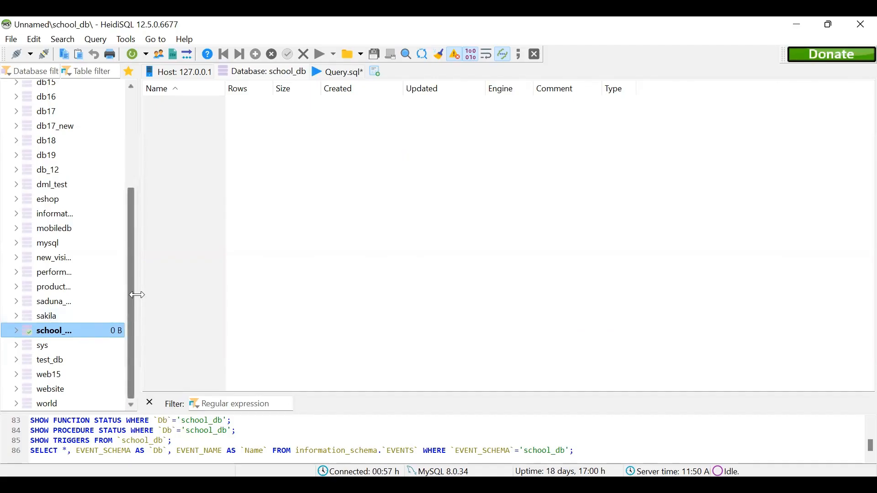
{"action": "left_click_drag", "start_coordinate": [138, 295], "coordinate": [159, 297]}
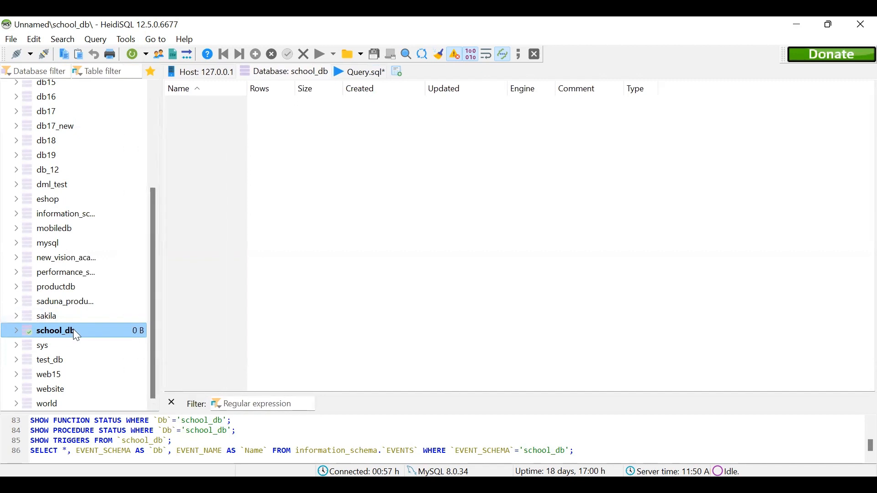
{"action": "right_click", "coordinate": [73, 329]}
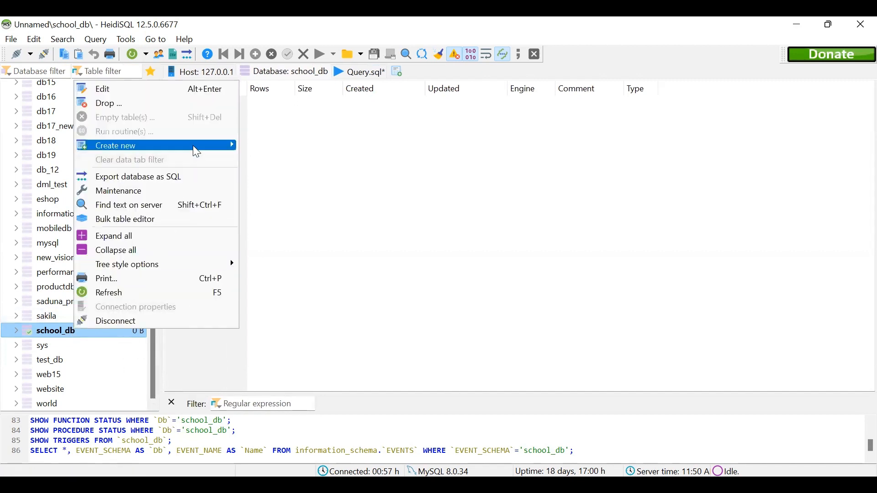
{"action": "mouse_move", "coordinate": [193, 146]}
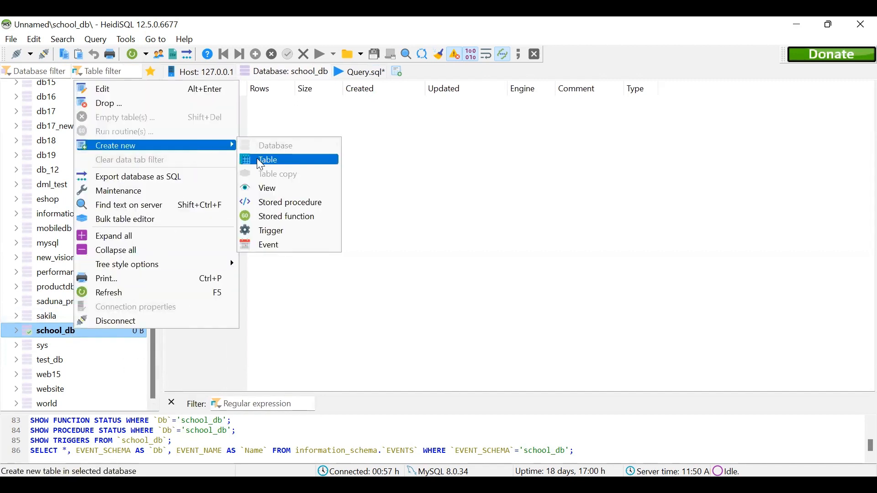
{"action": "left_click", "coordinate": [260, 163]}
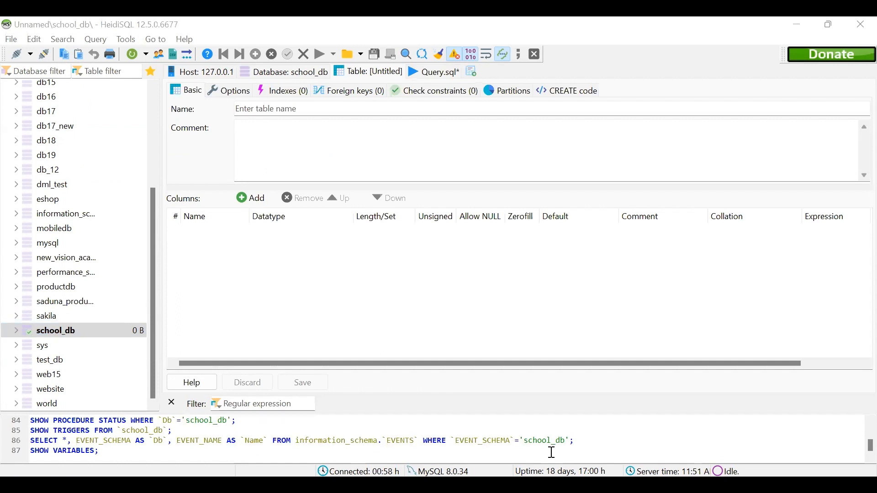
Highlight the table name student in the question PDF and name the new HeidiSQL table student.
{"action": "key", "text": "alt+Tab"}
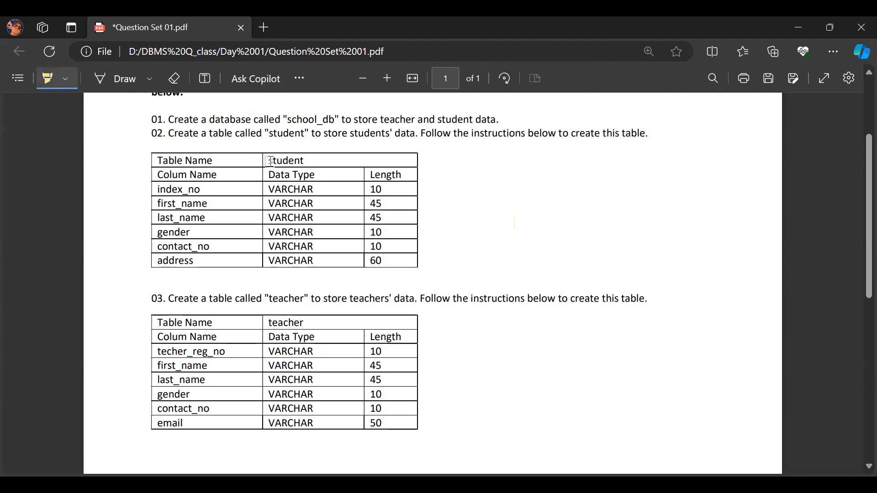
{"action": "left_click_drag", "start_coordinate": [270, 161], "coordinate": [307, 161]}
{"action": "key", "text": "alt+Tab"}
{"action": "type", "text": "stu"}
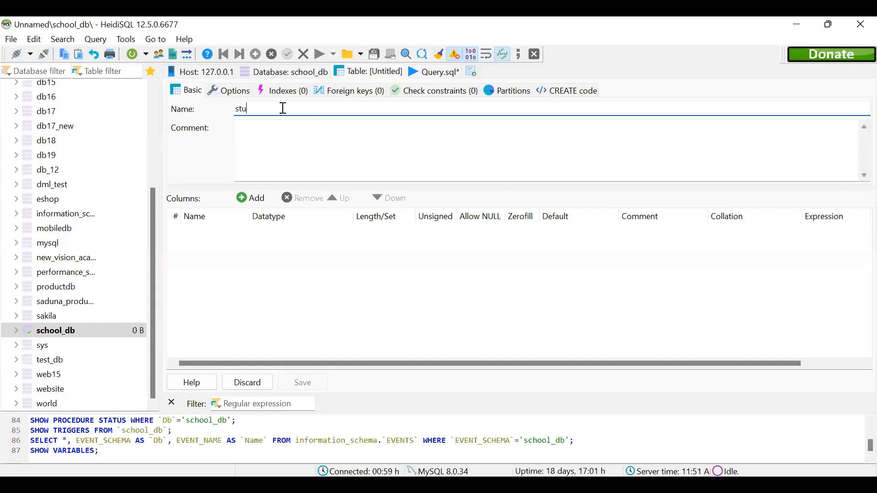
{"action": "type", "text": "dent"}
Highlight the student table's column rows from index_no to address, including data types and lengths, in the question PDF.
{"action": "key", "text": "alt+Tab"}
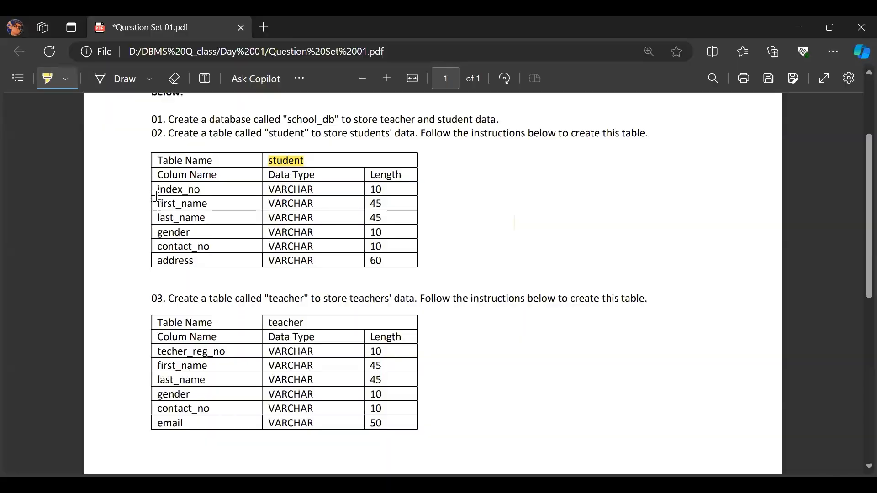
{"action": "mouse_move", "coordinate": [157, 189]}
{"action": "left_mouse_down"}
{"action": "mouse_move", "coordinate": [200, 190]}
{"action": "mouse_move", "coordinate": [193, 233]}
{"action": "mouse_move", "coordinate": [204, 261]}
{"action": "left_mouse_up"}
{"action": "left_click_drag", "start_coordinate": [298, 256], "coordinate": [391, 258]}
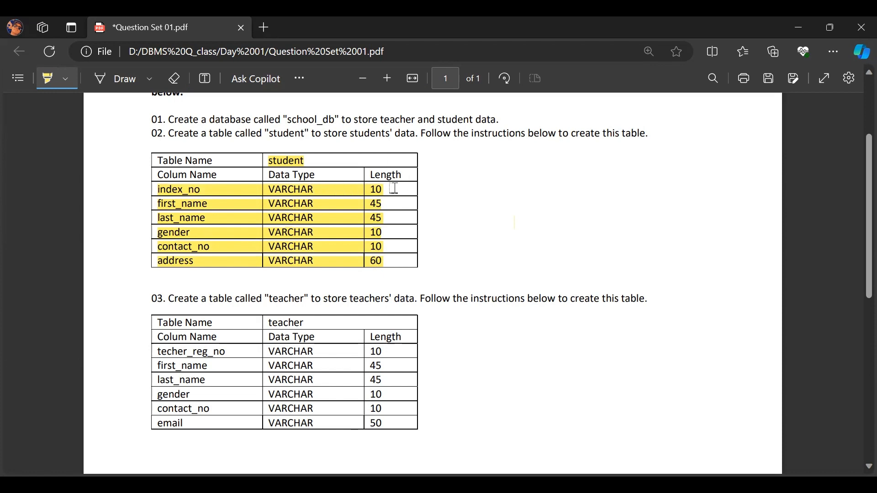
Add a first column named index_no to the student table in HeidiSQL.
{"action": "key", "text": "alt+Tab"}
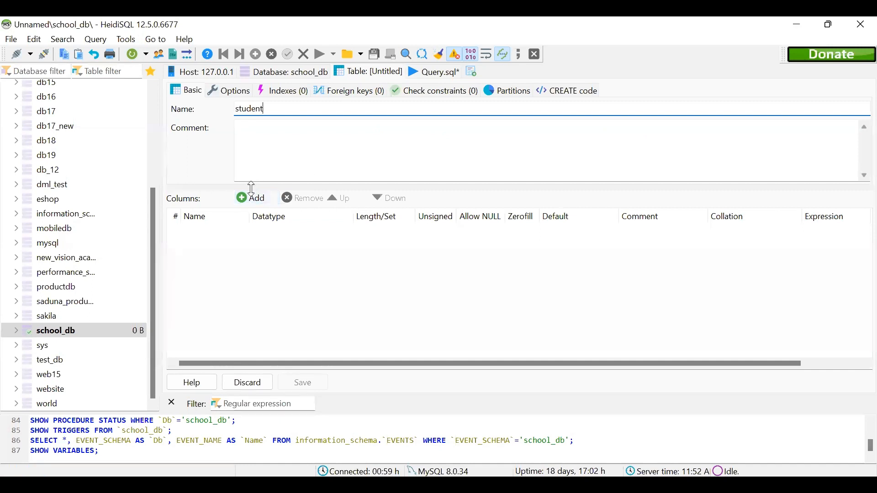
{"action": "left_click", "coordinate": [252, 200]}
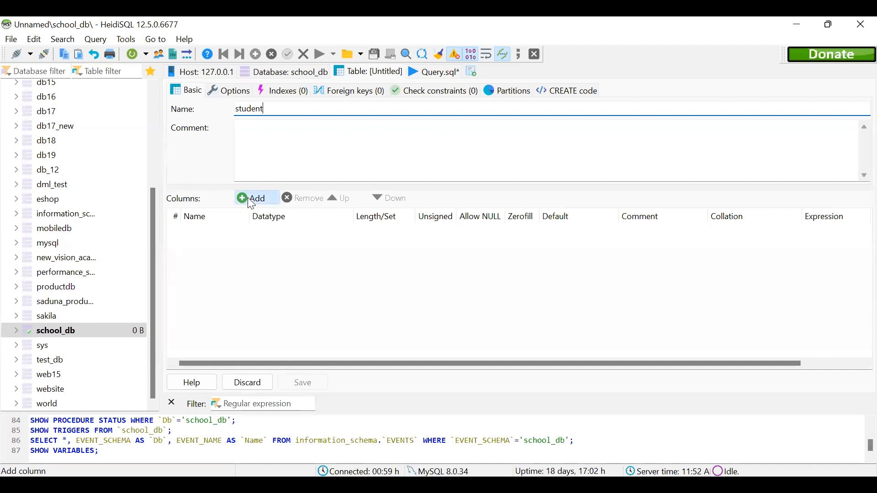
{"action": "left_click_drag", "start_coordinate": [233, 231], "coordinate": [180, 231]}
{"action": "key", "text": "BackSpace"}
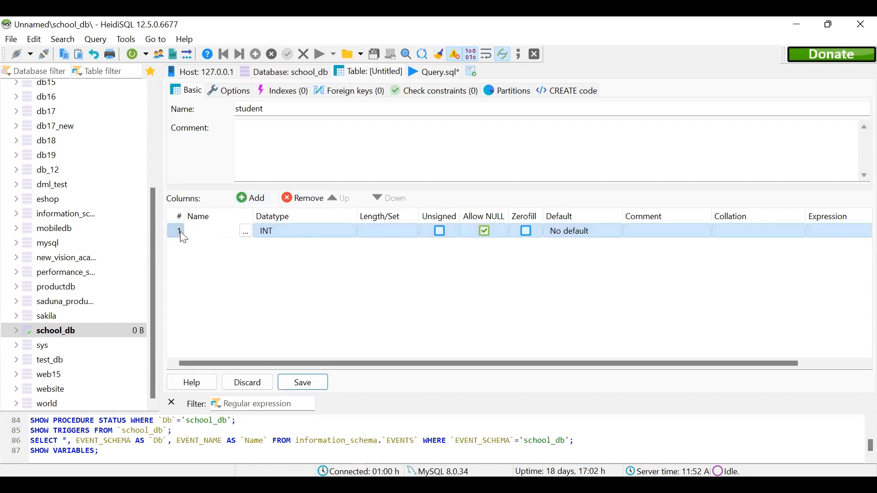
{"action": "type", "text": "index_no"}
Set the index_no column to data type VARCHAR with length 10 and disallow NULL values.
{"action": "left_click", "coordinate": [351, 231]}
{"action": "left_click", "coordinate": [351, 231]}
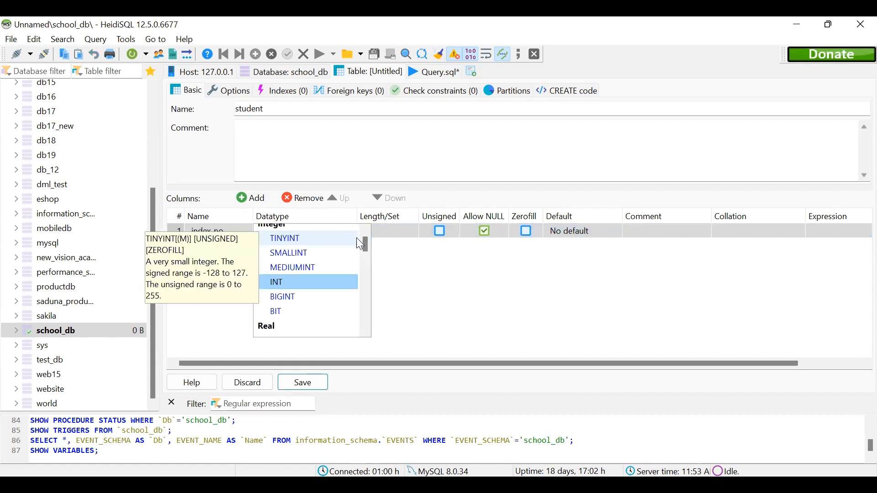
{"action": "scroll", "coordinate": [348, 247], "scroll_direction": "down", "scroll_amount": 5}
{"action": "left_click", "coordinate": [341, 256]}
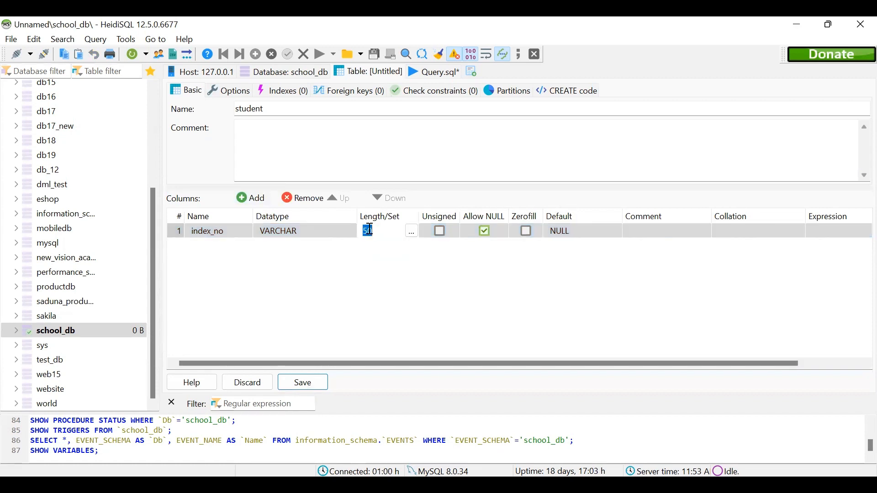
{"action": "type", "text": "10"}
{"action": "left_click", "coordinate": [484, 233]}
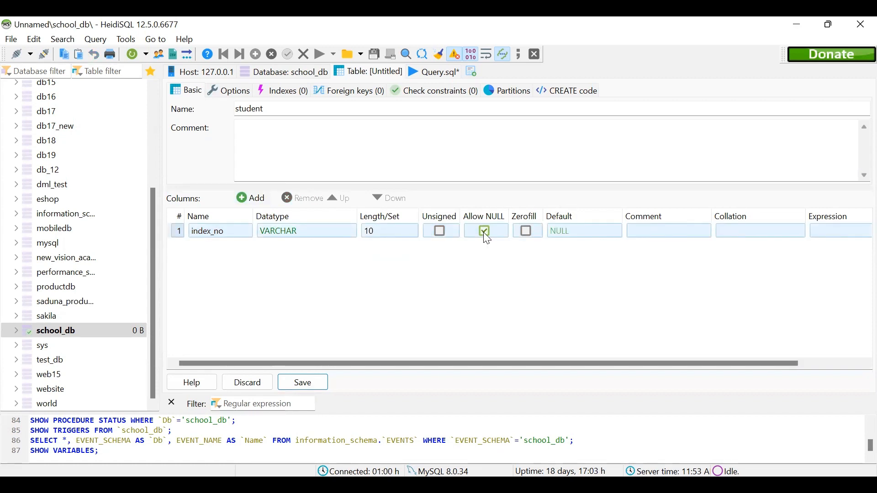
{"action": "left_click", "coordinate": [483, 232]}
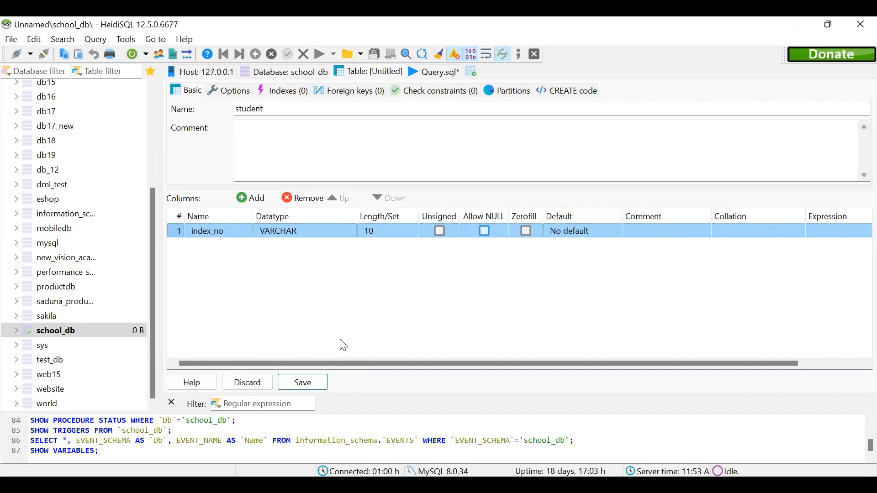
Check the question PDF, add a second column named first_name to the student table in HeidiSQL, and set its length to 45.
{"action": "key", "text": "alt+Tab"}
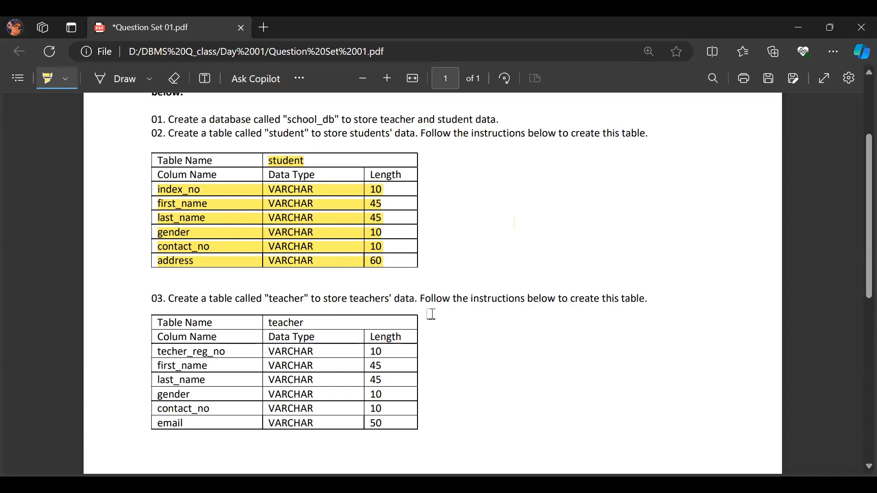
{"action": "key", "text": "alt+Tab"}
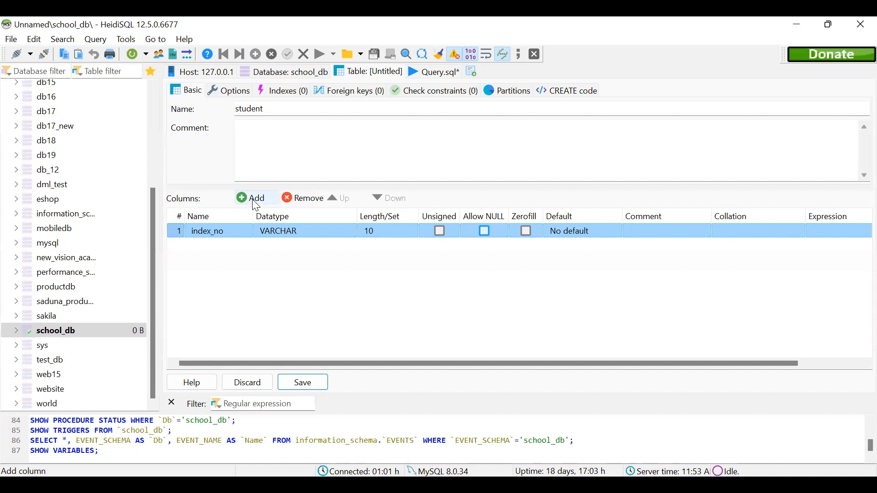
{"action": "left_click", "coordinate": [254, 198]}
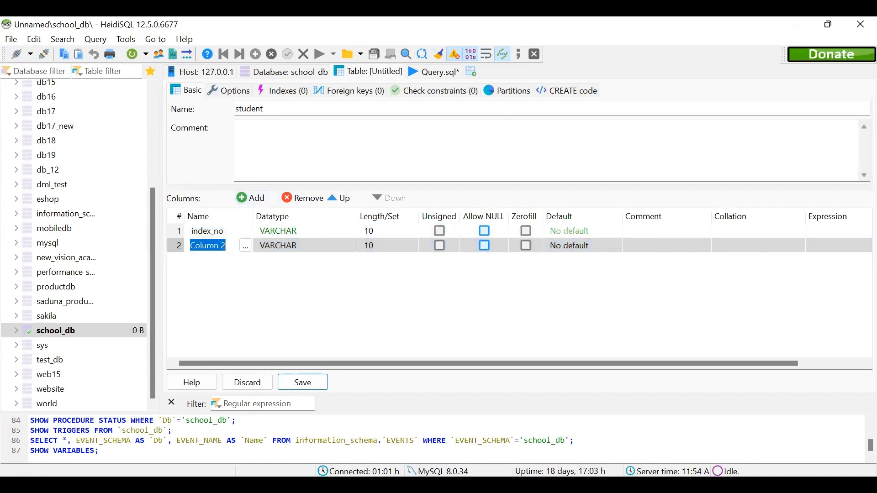
{"action": "type", "text": "first"}
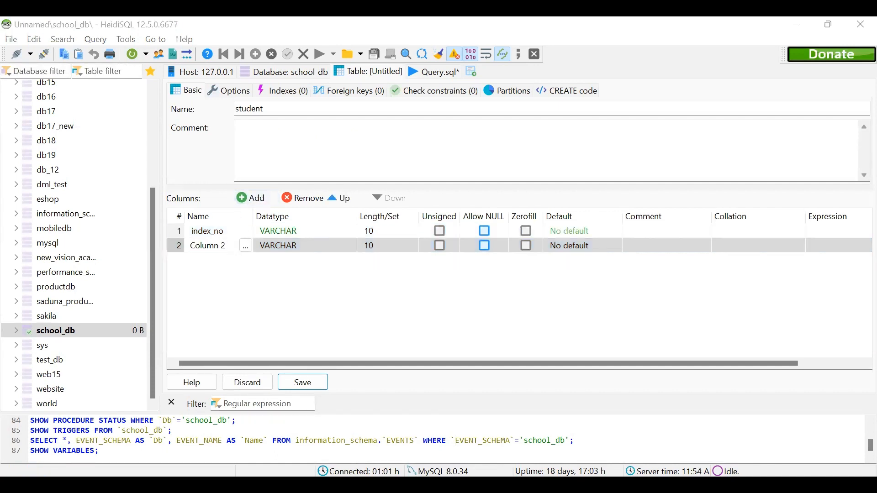
{"action": "type", "text": "_name"}
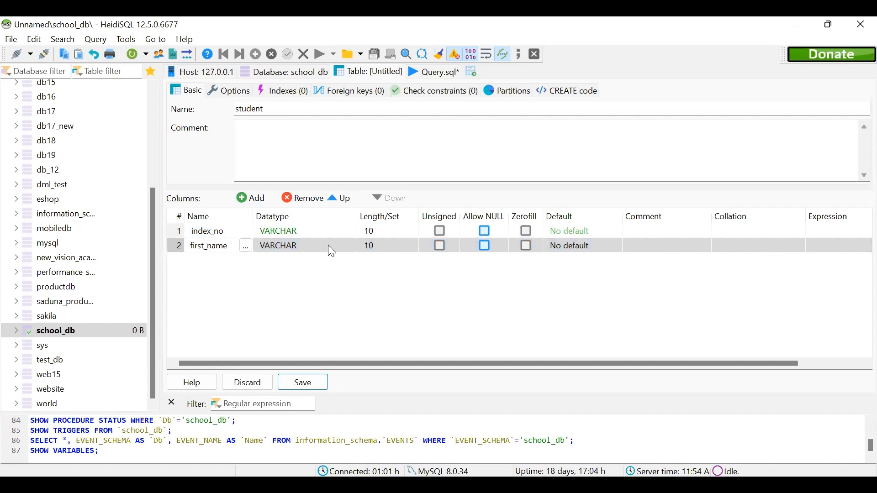
{"action": "left_click", "coordinate": [412, 246]}
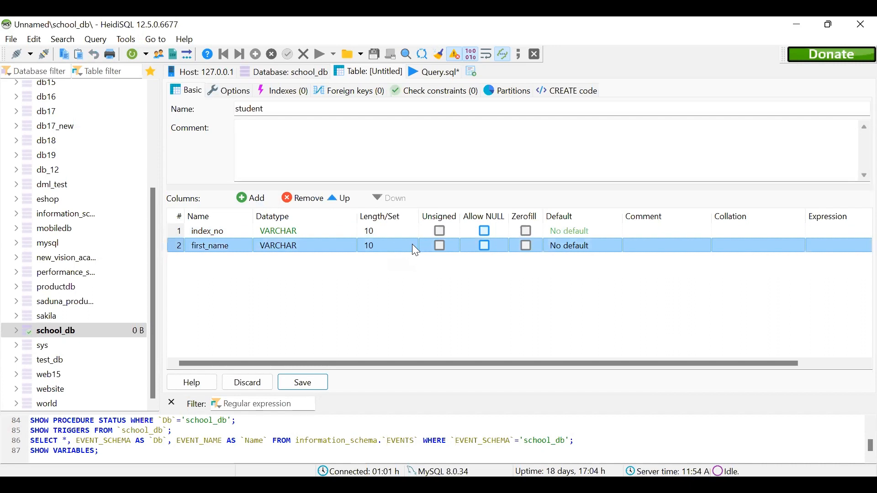
{"action": "left_click", "coordinate": [412, 246]}
{"action": "type", "text": "45"}
Add a third column named last_name to the student table, with data type VARCHAR and length 45.
{"action": "left_click", "coordinate": [258, 201]}
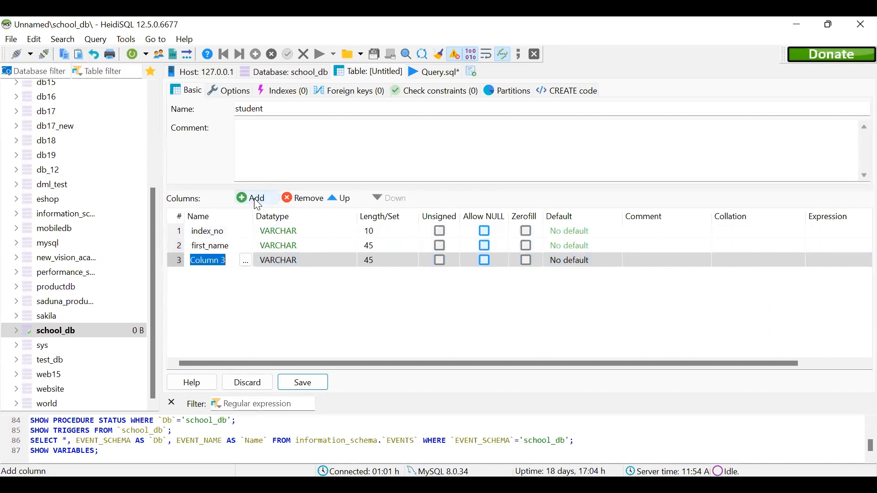
{"action": "key", "text": "BackSpace"}
{"action": "type", "text": "last"}
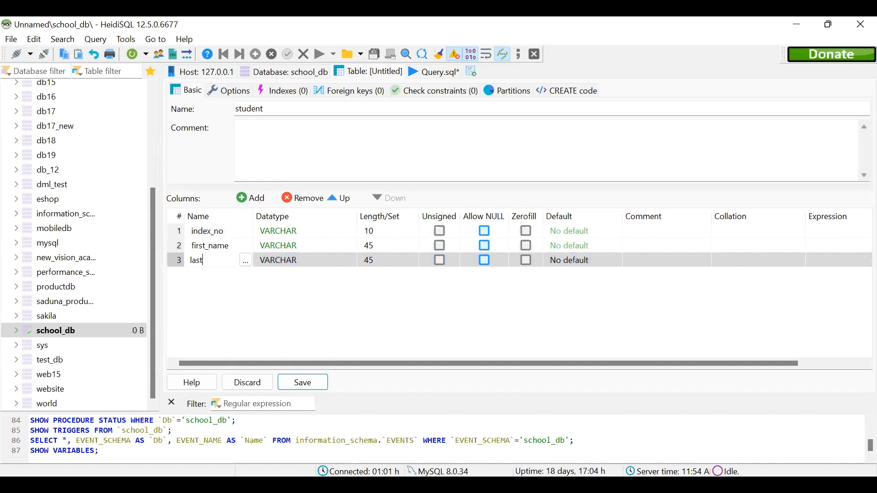
{"action": "type", "text": "_name"}
Check the gender row in the question PDF and add a gender column with length 10 to the student table in HeidiSQL.
{"action": "key", "text": "alt+Tab"}
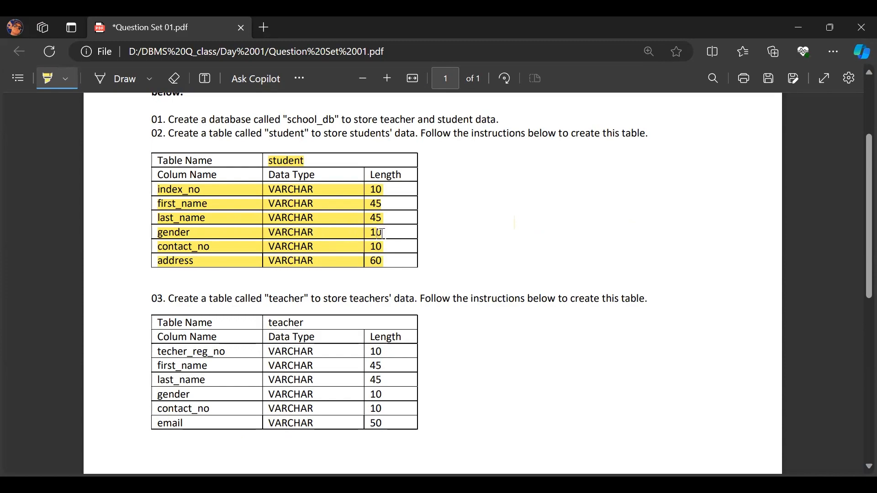
{"action": "key", "text": "alt+Tab"}
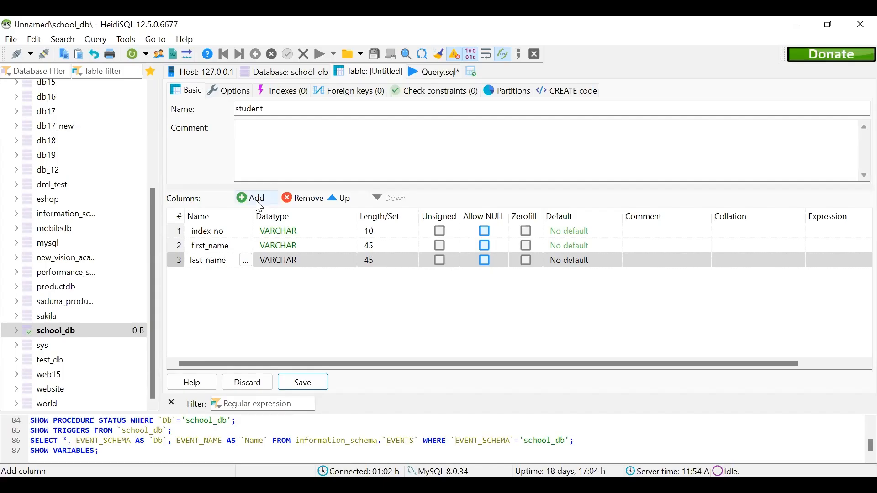
{"action": "left_click", "coordinate": [259, 204]}
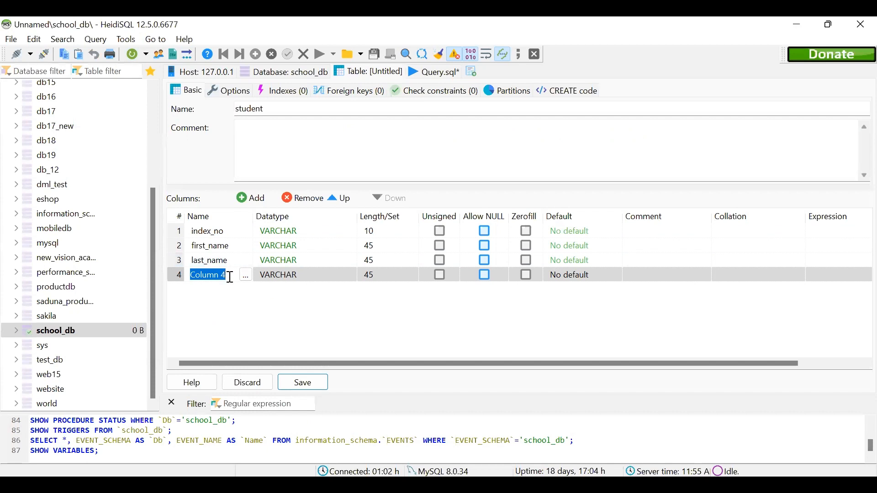
{"action": "type", "text": "gender"}
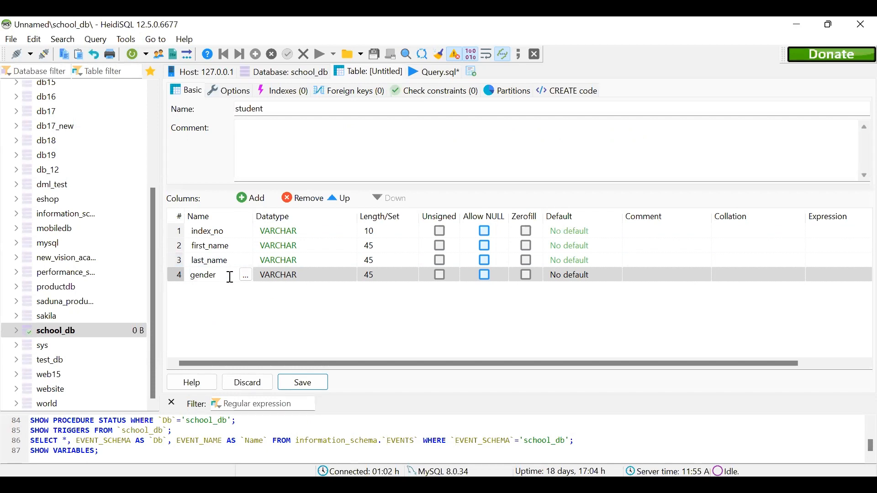
{"action": "left_click", "coordinate": [281, 275]}
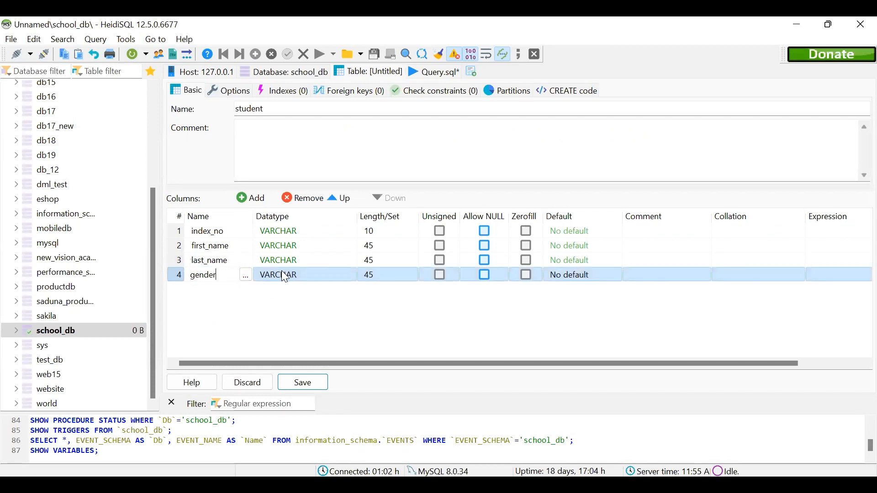
{"action": "left_click", "coordinate": [371, 273]}
{"action": "key", "text": "BackSpace"}
{"action": "key", "text": "BackSpace"}
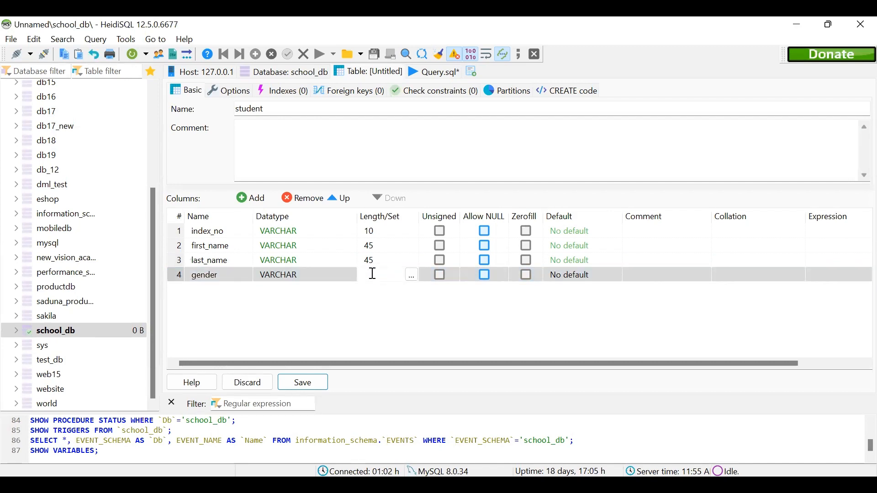
{"action": "type", "text": "10"}
Highlight the contact_no row in the question PDF and add a contact_no column with length 10 to the student table in HeidiSQL.
{"action": "key", "text": "alt+Tab"}
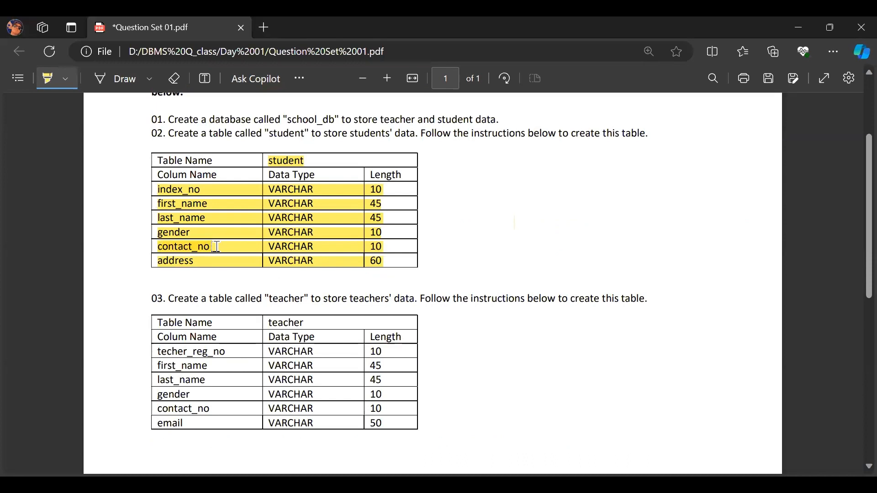
{"action": "left_click_drag", "start_coordinate": [217, 247], "coordinate": [399, 247]}
{"action": "key", "text": "alt+Tab"}
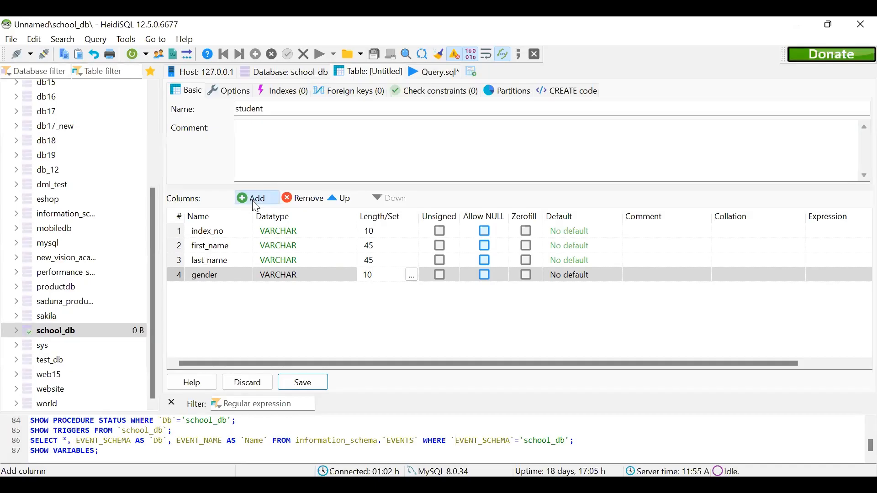
{"action": "left_click", "coordinate": [252, 199]}
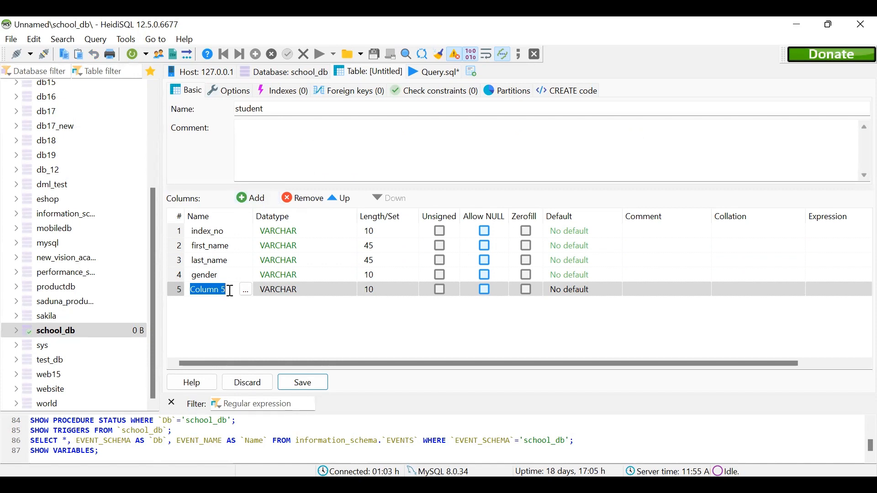
{"action": "type", "text": "contatc"}
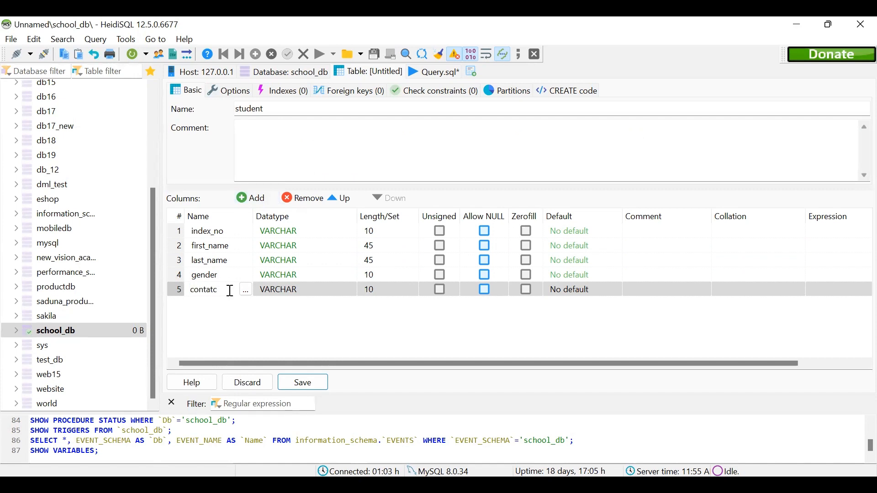
{"action": "key", "text": "BackSpace"}
{"action": "key", "text": "BackSpace"}
{"action": "type", "text": "ct_no"}
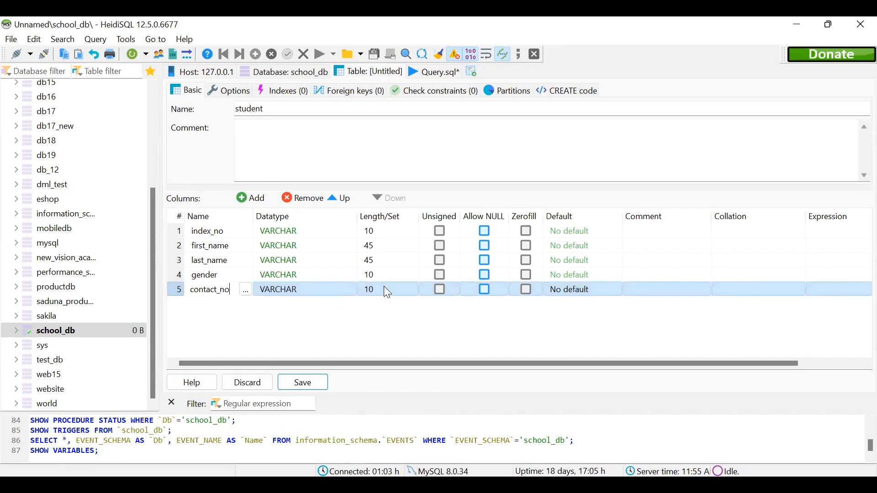
Highlight the address row in the question PDF and add an address column with length 60 to the student table in HeidiSQL.
{"action": "key", "text": "alt+Tab"}
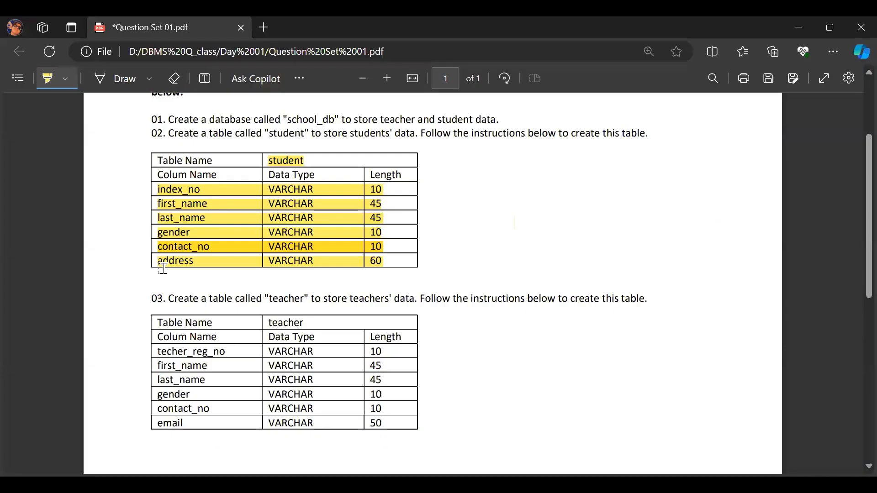
{"action": "left_click_drag", "start_coordinate": [163, 269], "coordinate": [382, 257]}
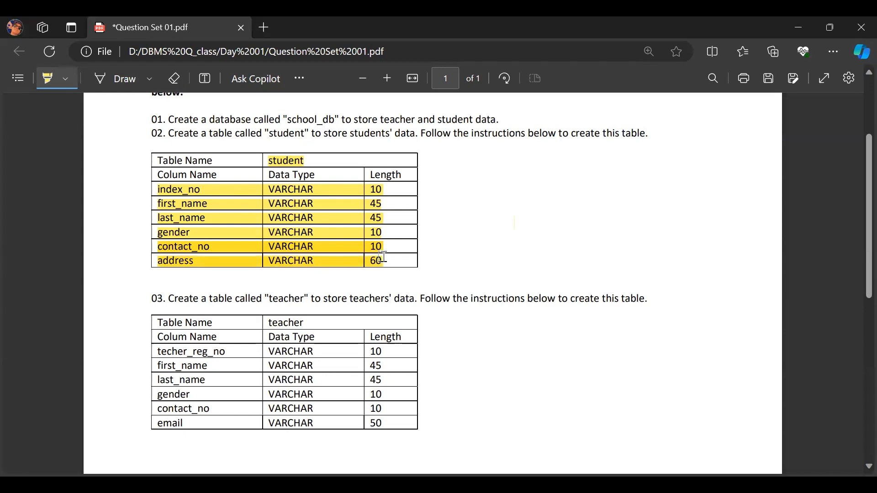
{"action": "key", "text": "alt+Tab"}
{"action": "type", "text": "ress"}
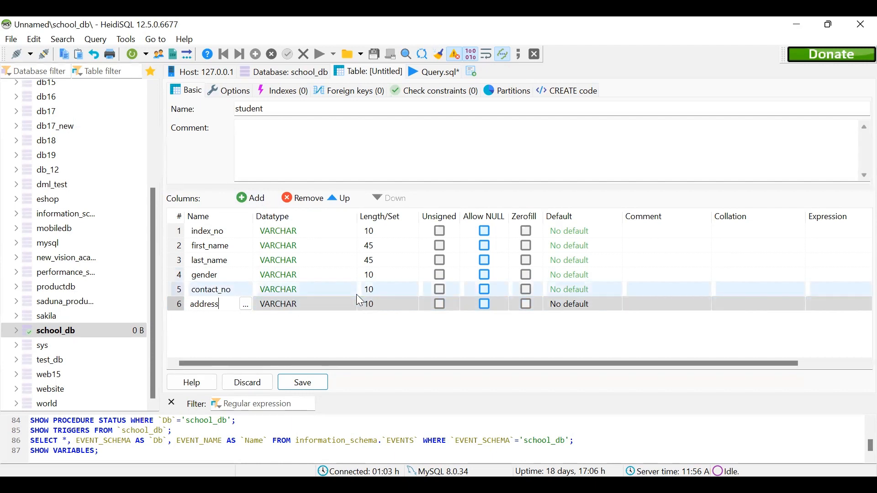
{"action": "left_click", "coordinate": [375, 302]}
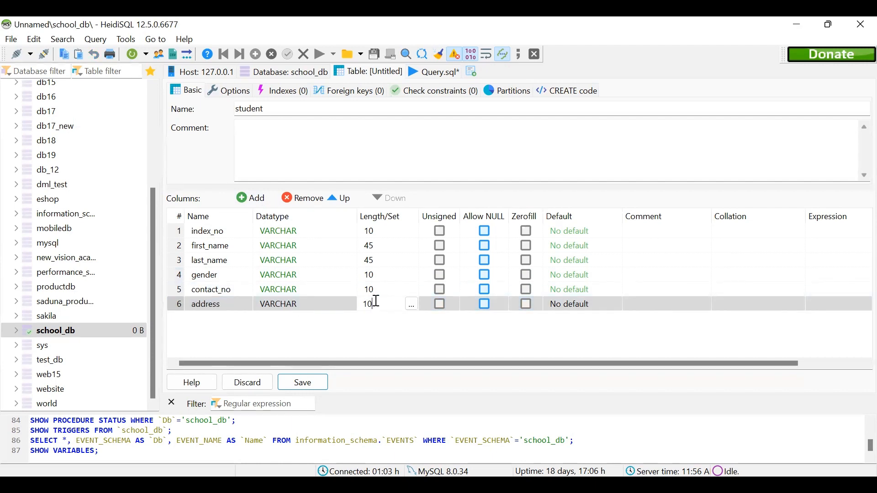
{"action": "key", "text": "BackSpace"}
{"action": "key", "text": "BackSpace"}
{"action": "type", "text": "60"}
Highlight the whole student table specification in the question PDF, from Table Name to the address row, and return to HeidiSQL.
{"action": "key", "text": "alt+Tab"}
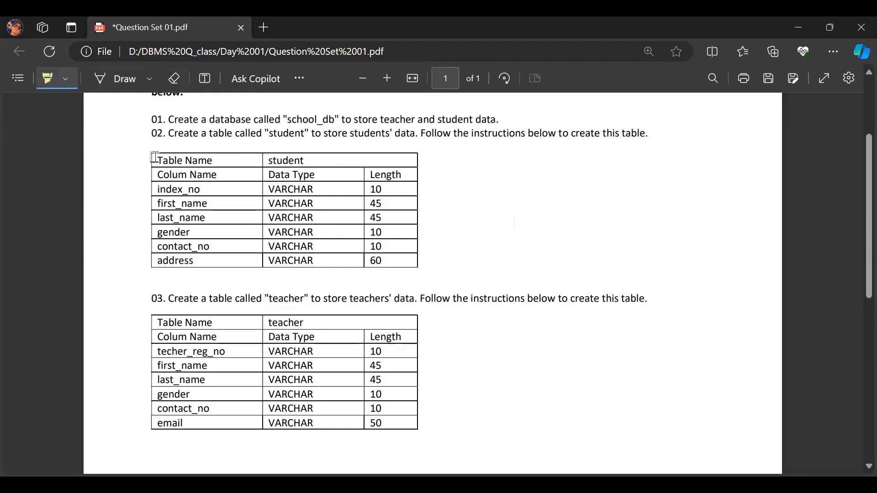
{"action": "mouse_move", "coordinate": [244, 192]}
{"action": "left_mouse_down"}
{"action": "mouse_move", "coordinate": [361, 247]}
{"action": "mouse_move", "coordinate": [416, 261]}
{"action": "left_mouse_up"}
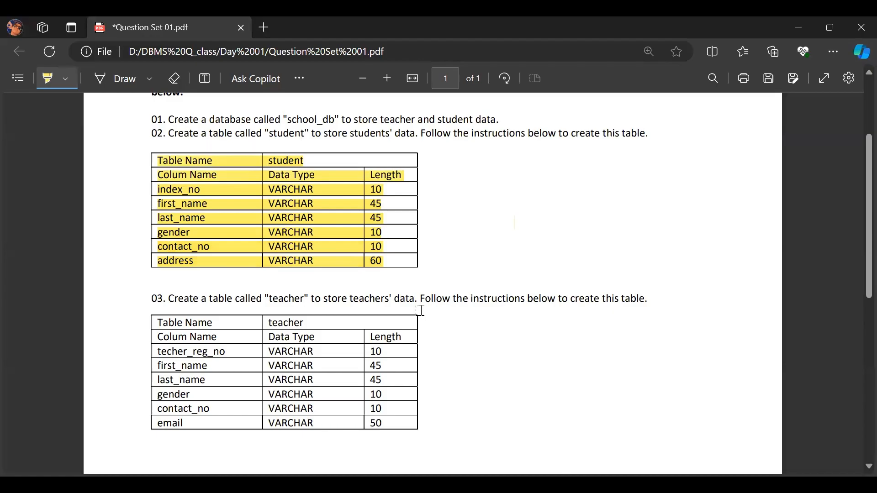
{"action": "key", "text": "alt+Tab"}
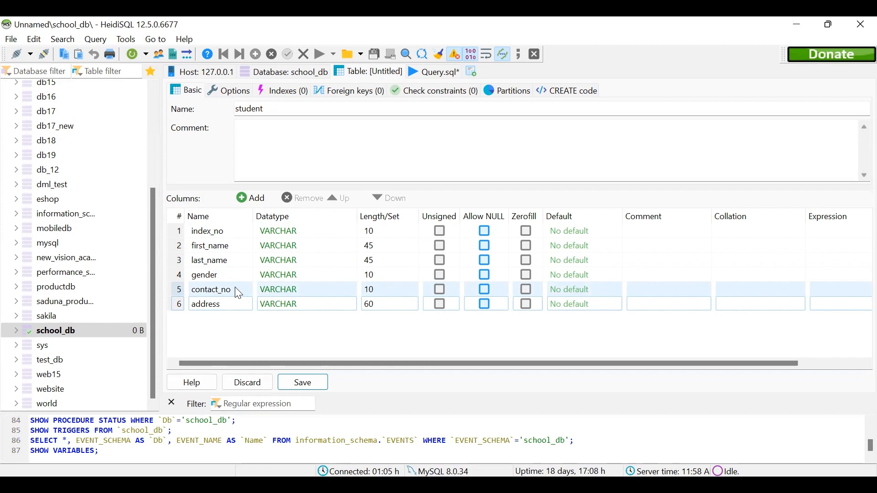
Create a PRIMARY index on the index_no column of the student table.
{"action": "left_click", "coordinate": [182, 237]}
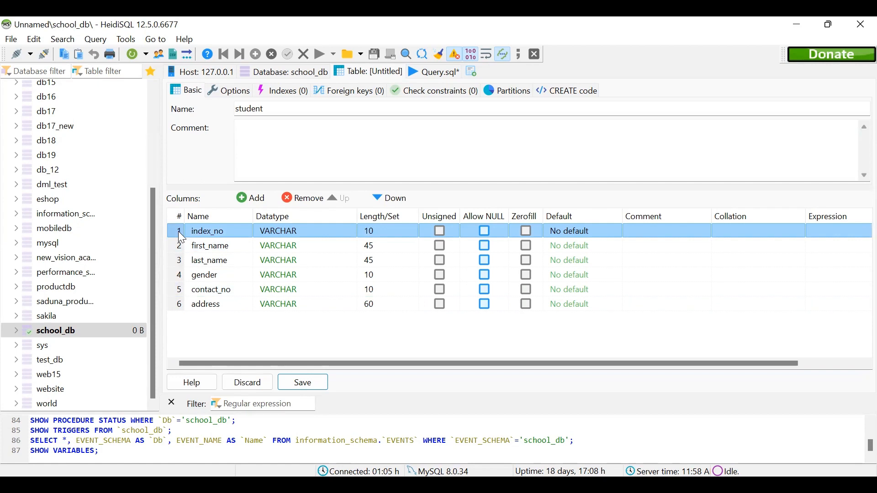
{"action": "right_click", "coordinate": [181, 234]}
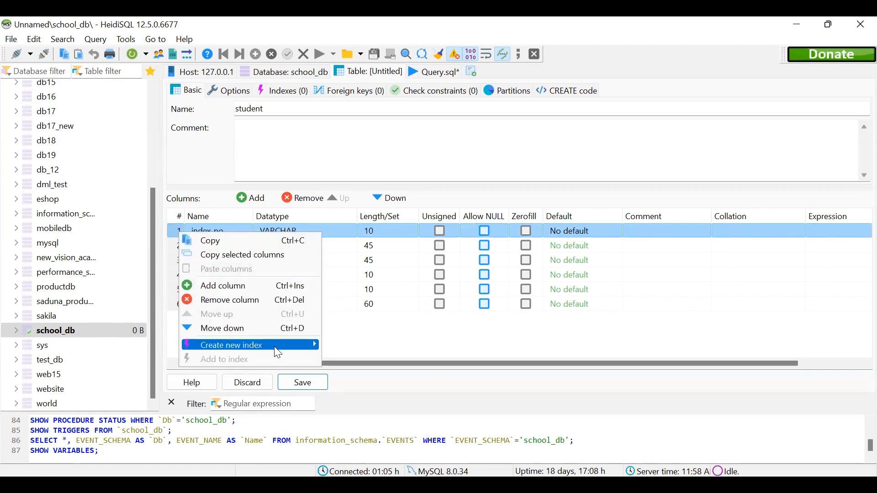
{"action": "mouse_move", "coordinate": [279, 353]}
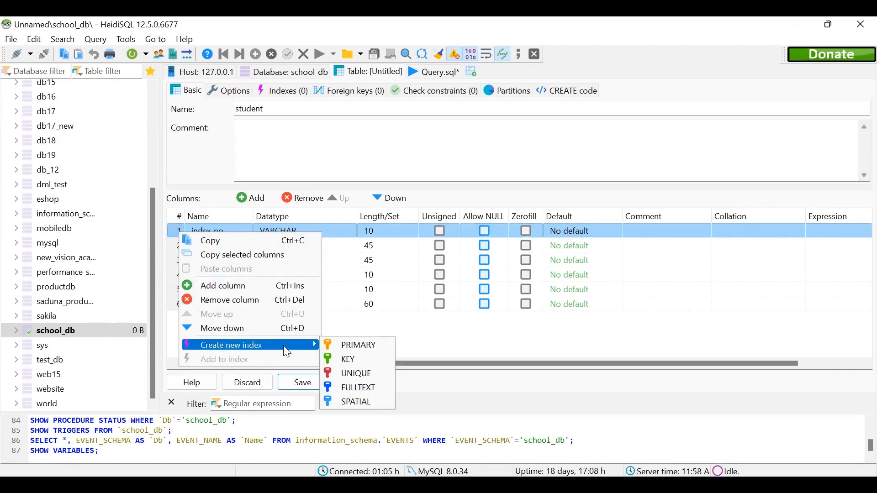
{"action": "left_click", "coordinate": [346, 349]}
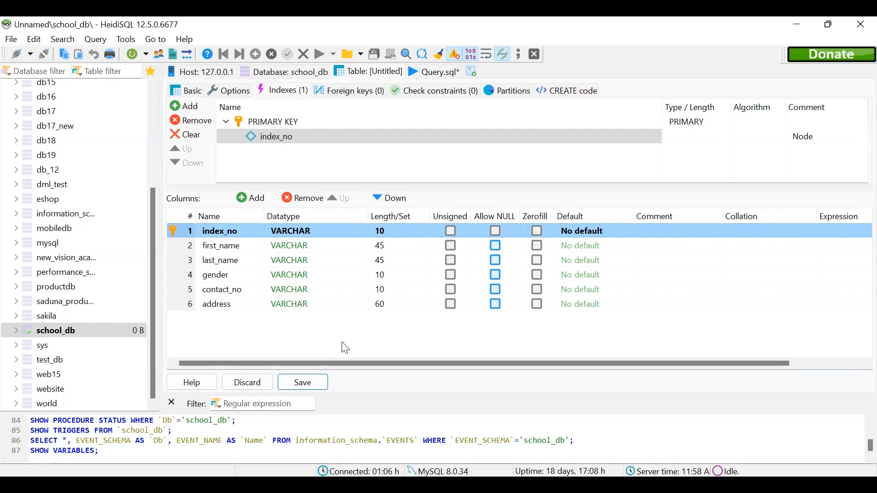
Save the student table in school_db and display its data rows.
{"action": "left_click", "coordinate": [313, 365]}
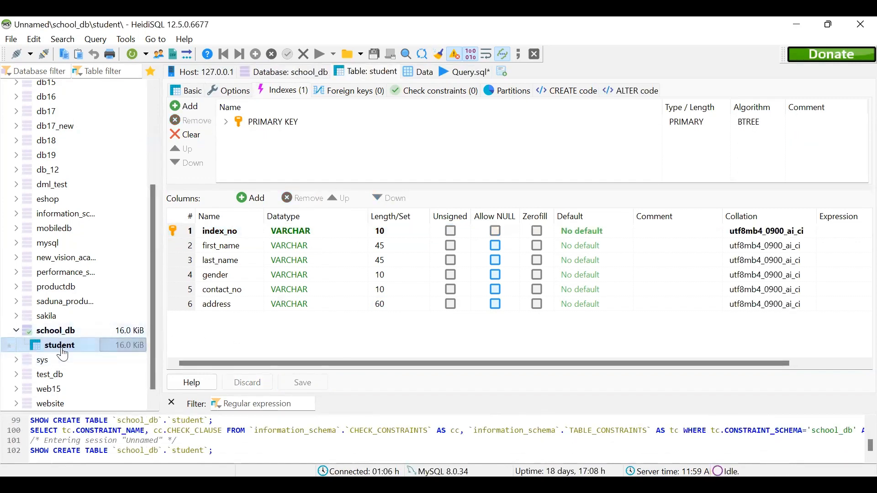
{"action": "left_click", "coordinate": [418, 72]}
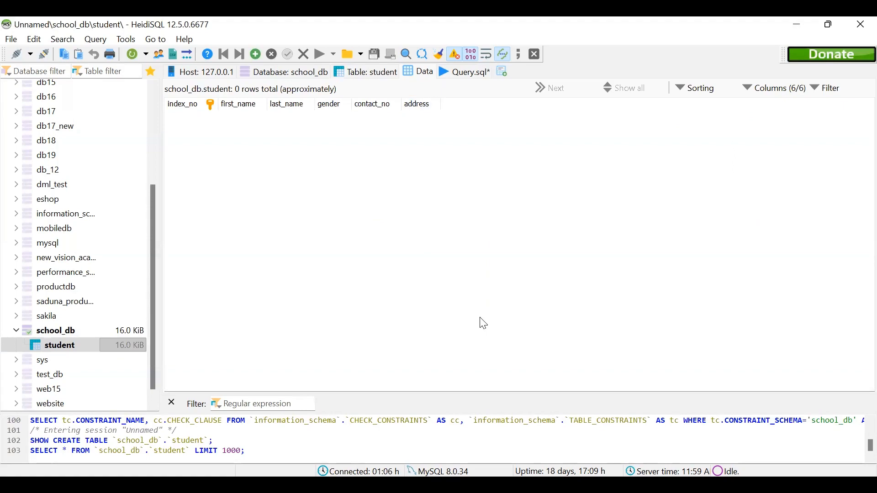
In the question PDF, highlight the table name teacher and its column names from techer_reg_no to email.
{"action": "key", "text": "alt+Tab"}
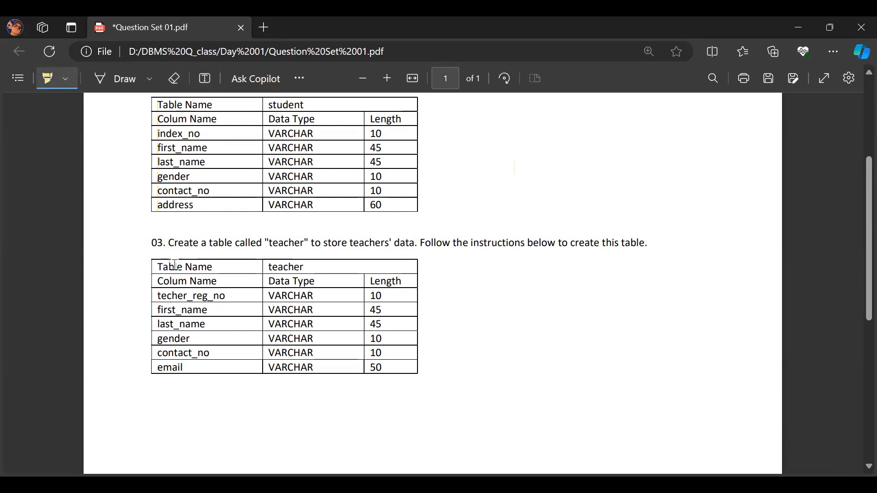
{"action": "left_click_drag", "start_coordinate": [270, 266], "coordinate": [305, 267]}
{"action": "left_click_drag", "start_coordinate": [158, 296], "coordinate": [226, 296]}
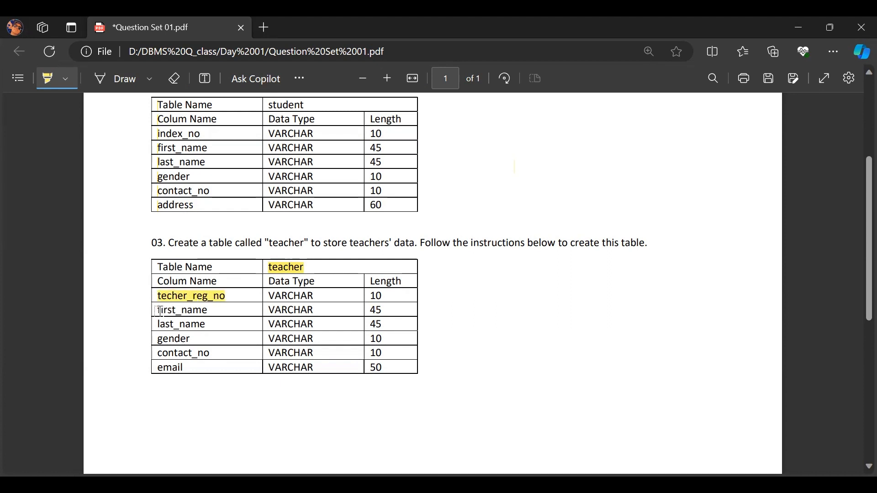
{"action": "left_click_drag", "start_coordinate": [158, 310], "coordinate": [210, 311]}
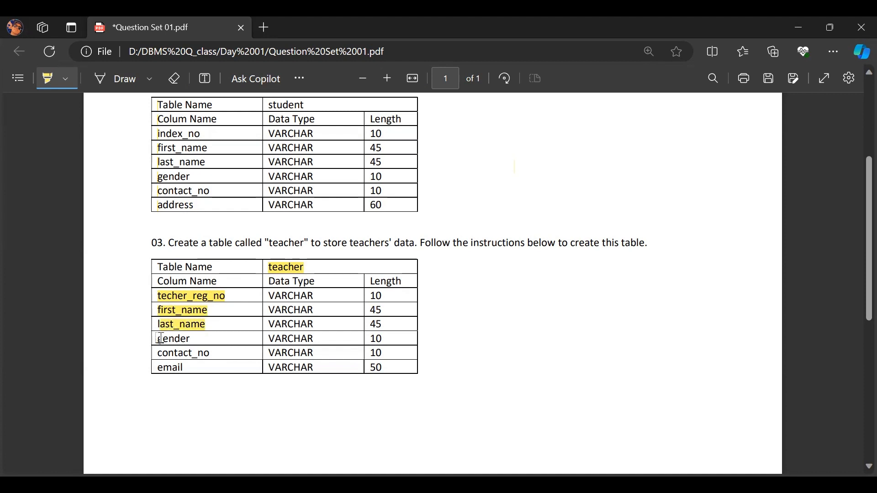
{"action": "mouse_move", "coordinate": [157, 338]}
{"action": "left_mouse_down"}
{"action": "mouse_move", "coordinate": [194, 339]}
{"action": "mouse_move", "coordinate": [211, 355]}
{"action": "left_mouse_up"}
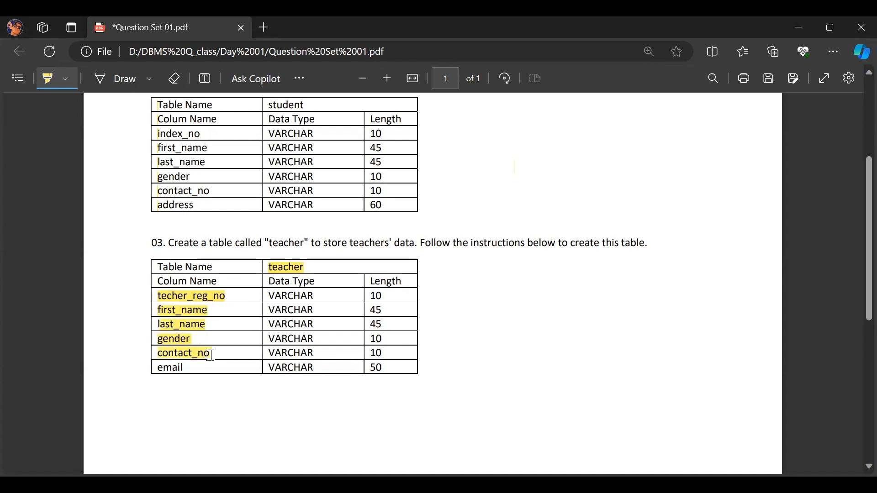
{"action": "double_click", "coordinate": [177, 362]}
{"action": "scroll", "coordinate": [858, 211], "scroll_direction": "down", "scroll_amount": 1}
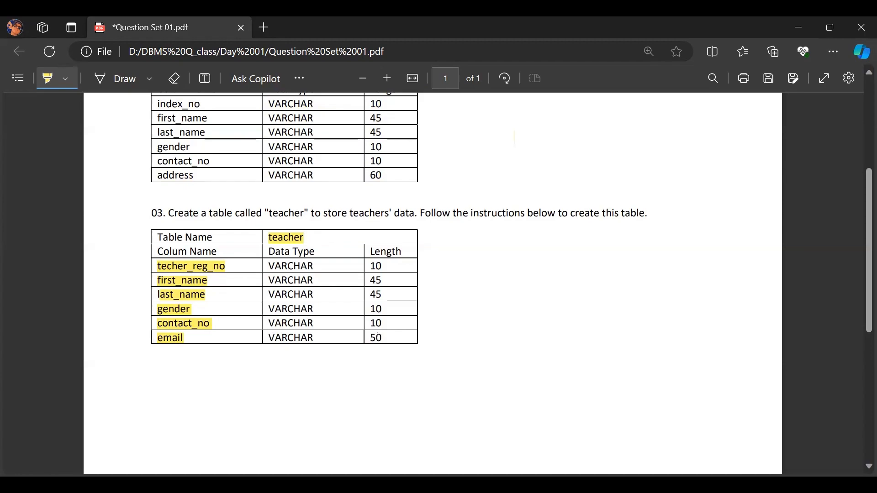
Switch to HeidiSQL, create a new table named teacher in school_db and add its first column.
{"action": "key", "text": "alt+Tab"}
{"action": "left_click", "coordinate": [82, 318]}
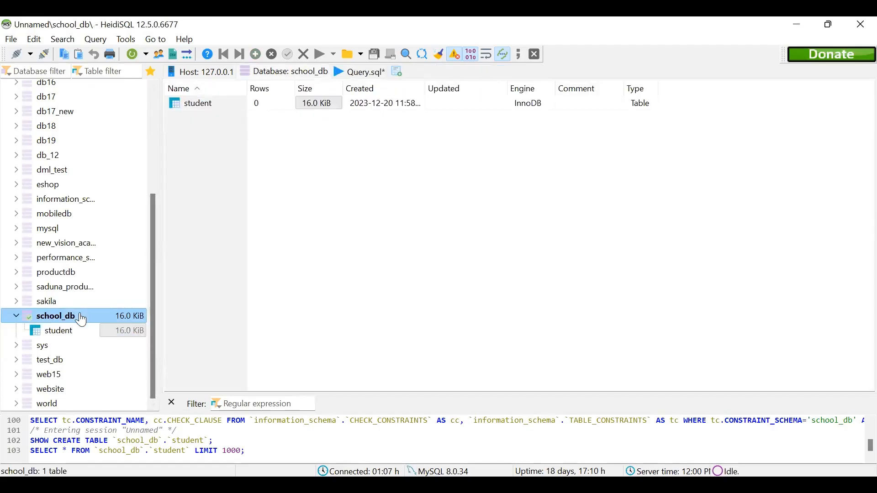
{"action": "right_click", "coordinate": [81, 317]}
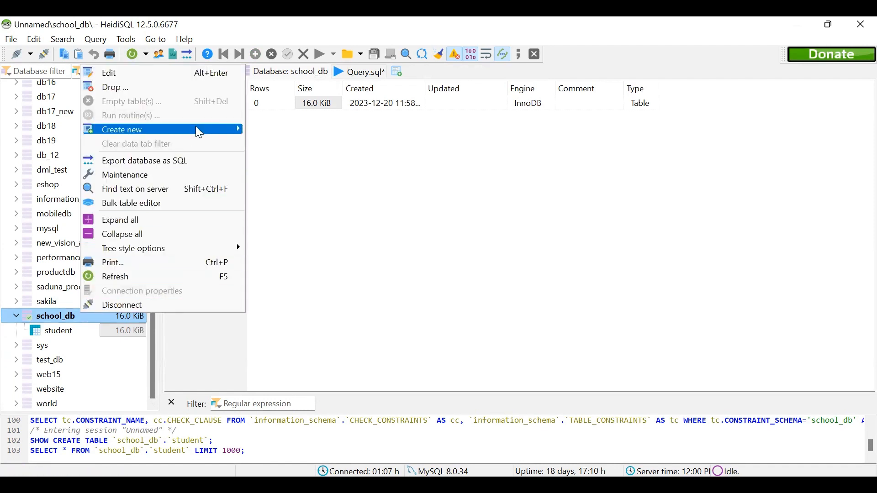
{"action": "mouse_move", "coordinate": [196, 127]}
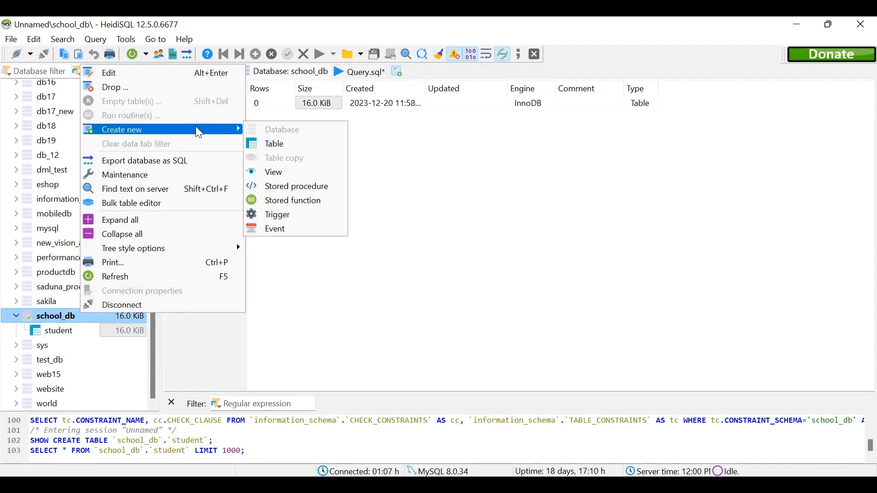
{"action": "left_click", "coordinate": [261, 144]}
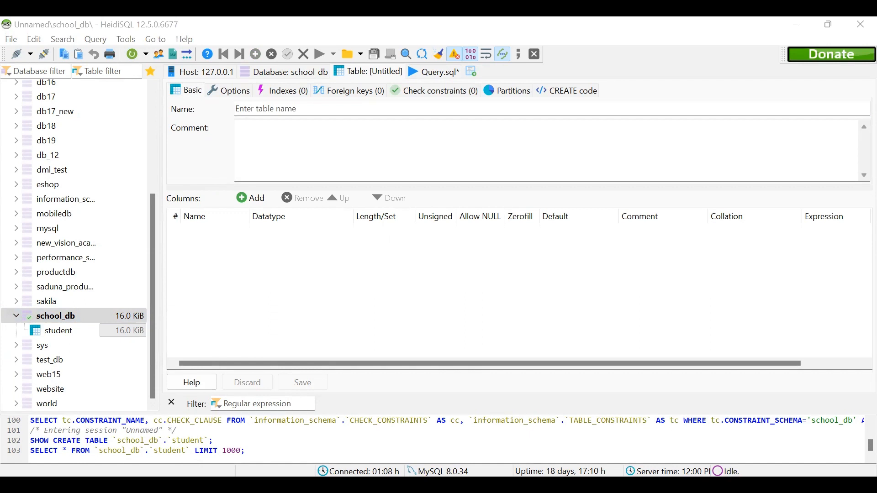
{"action": "type", "text": "teacher"}
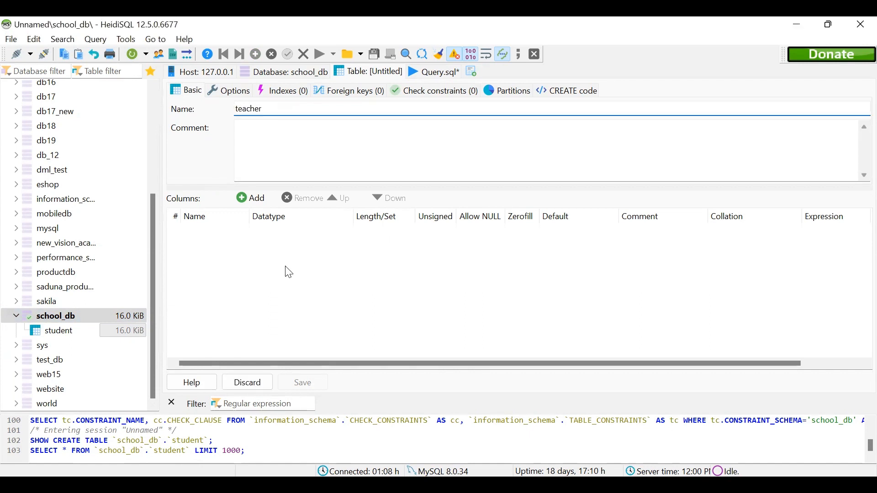
{"action": "left_click", "coordinate": [251, 198]}
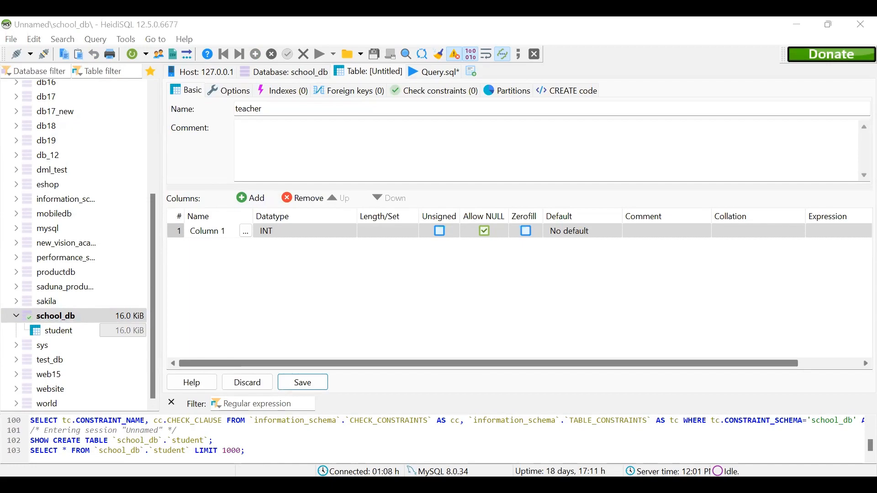
In the question PDF, highlight the techer_reg_no row of the teacher table in green, including its data type and length.
{"action": "key", "text": "alt+Tab"}
{"action": "left_click_drag", "start_coordinate": [157, 266], "coordinate": [224, 265]}
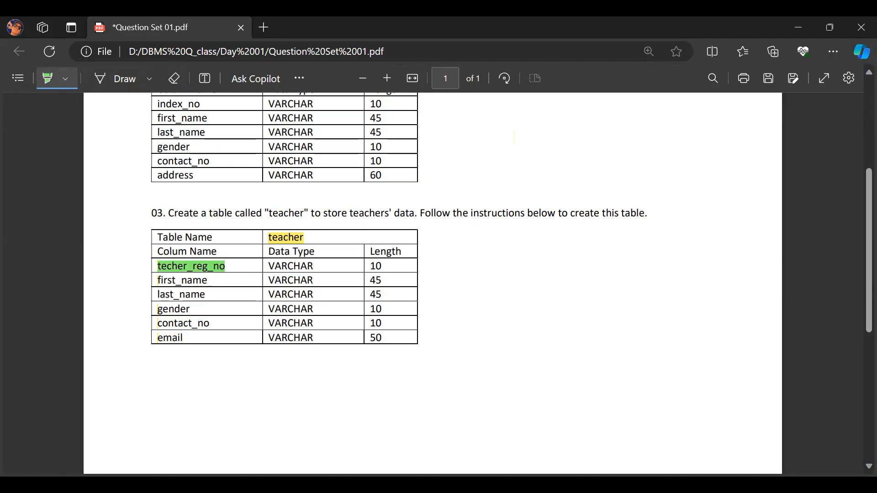
{"action": "left_click_drag", "start_coordinate": [269, 266], "coordinate": [383, 266]}
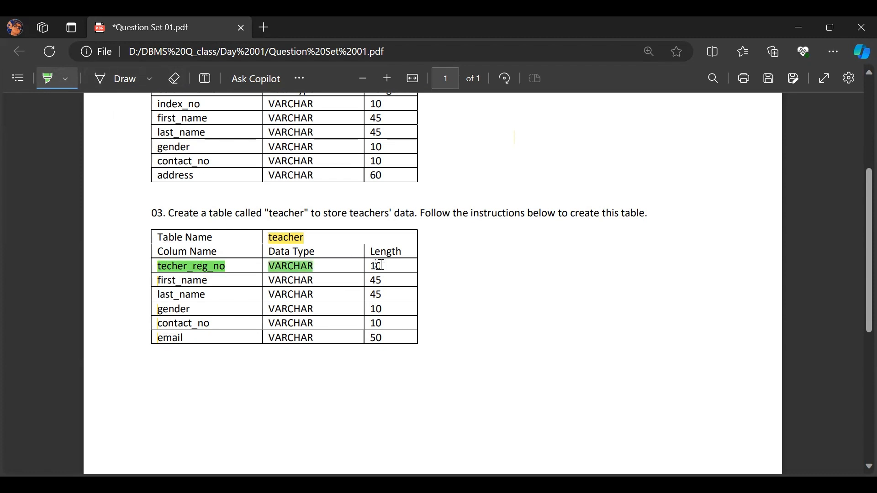
Back in HeidiSQL, define the first column as techer_reg_no, VARCHAR with length 10, and disallow NULL.
{"action": "key", "text": "alt+Tab"}
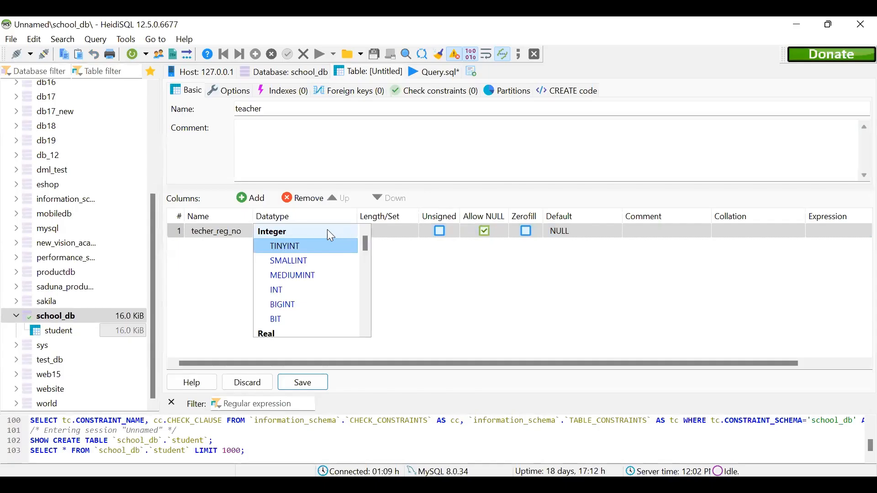
{"action": "left_click_drag", "start_coordinate": [366, 241], "coordinate": [366, 262]}
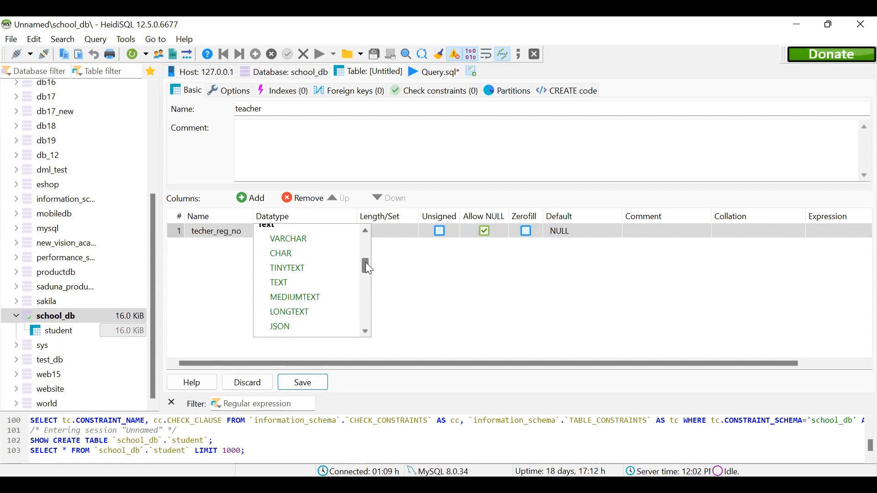
{"action": "left_click", "coordinate": [326, 241]}
{"action": "left_click", "coordinate": [372, 231]}
{"action": "type", "text": "10"}
{"action": "left_click", "coordinate": [486, 232]}
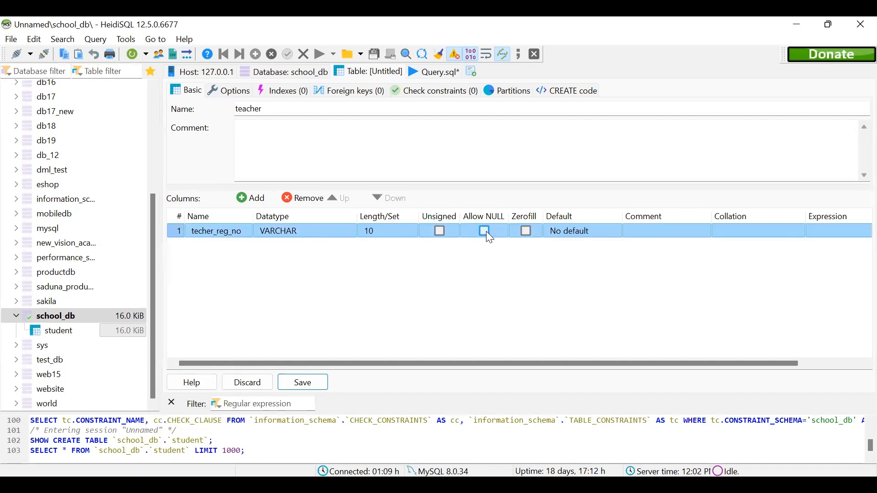
{"action": "left_click", "coordinate": [504, 259]}
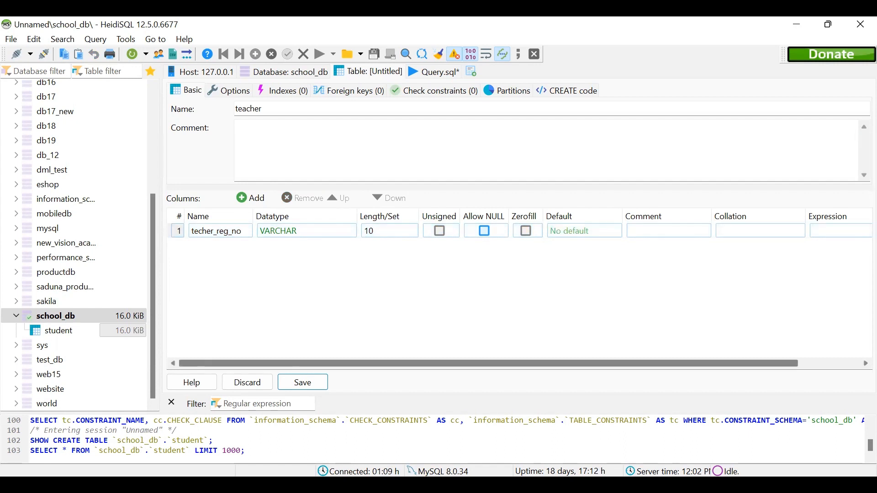
In the question PDF, highlight the first_name and last_name rows of the teacher table with their data types and lengths.
{"action": "key", "text": "alt+Tab"}
{"action": "left_click_drag", "start_coordinate": [267, 280], "coordinate": [386, 281]}
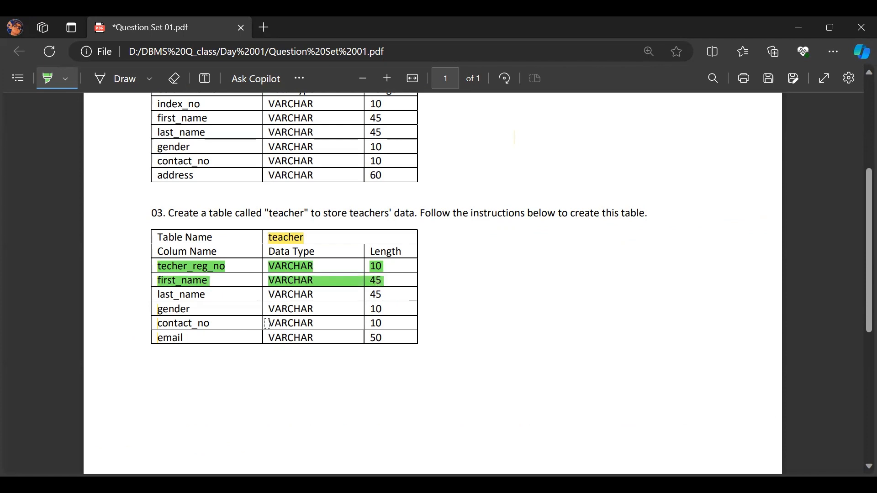
{"action": "left_click_drag", "start_coordinate": [158, 295], "coordinate": [386, 296]}
Return to HeidiSQL and add a first_name column to the teacher table, VARCHAR with length 45.
{"action": "key", "text": "alt+Tab"}
{"action": "left_click", "coordinate": [250, 198]}
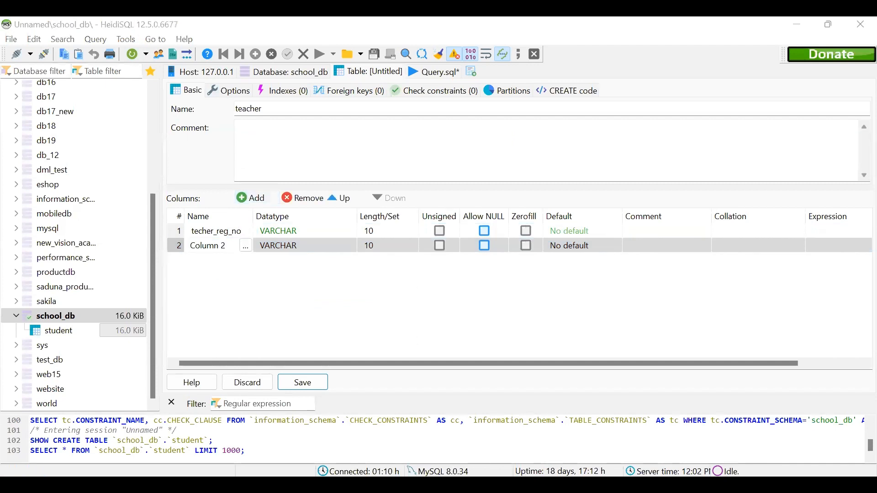
{"action": "type", "text": "first_name"}
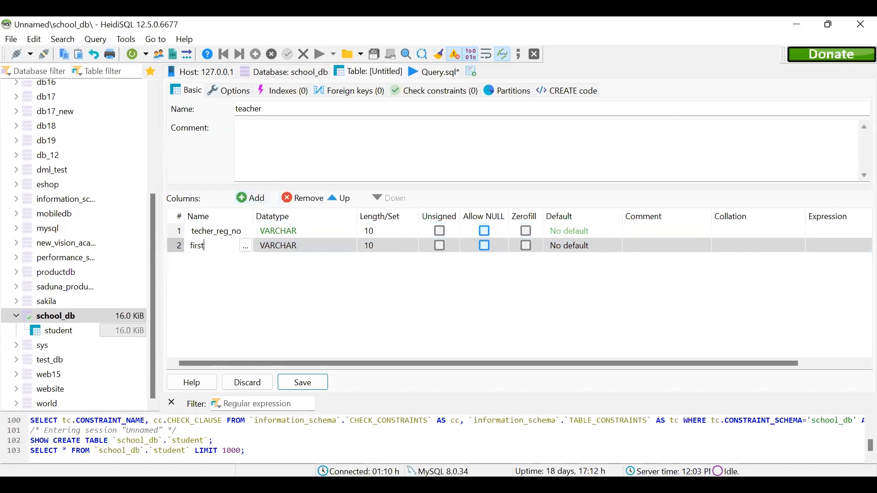
{"action": "key", "text": "Return"}
{"action": "double_click", "coordinate": [374, 246]}
{"action": "type", "text": "45"}
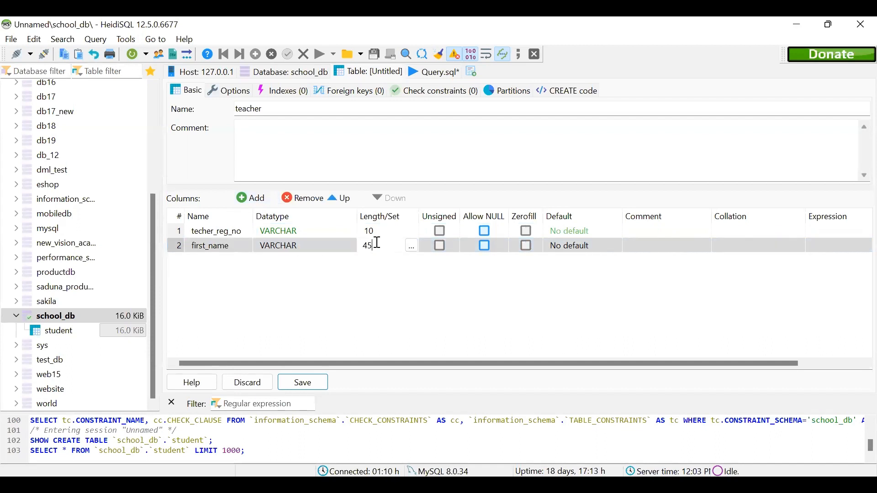
{"action": "key", "text": "Return"}
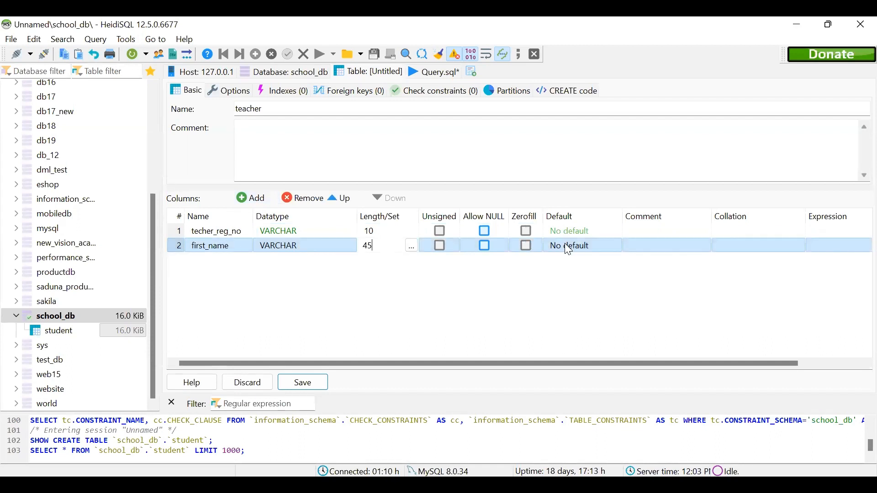
Add a last_name column to the teacher table, VARCHAR with length 45.
{"action": "left_click", "coordinate": [254, 201]}
{"action": "type", "text": "last_name"}
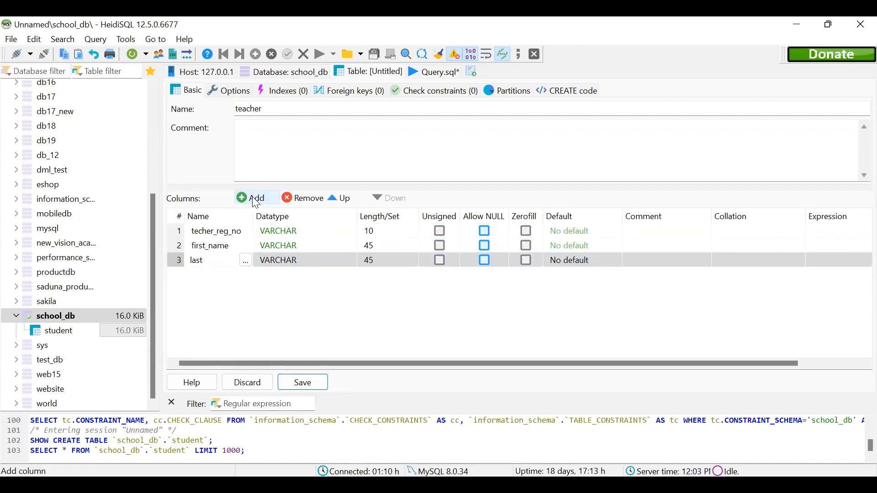
{"action": "left_click", "coordinate": [296, 262]}
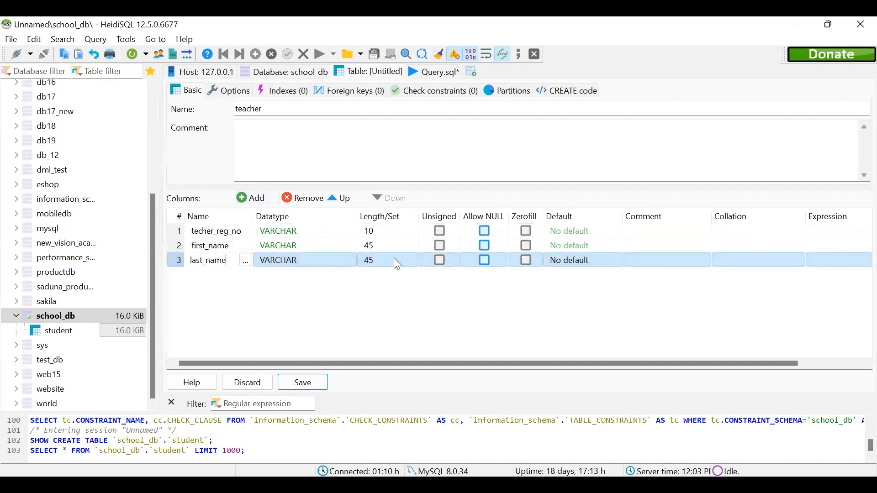
{"action": "left_click", "coordinate": [396, 303]}
In the question PDF, highlight the gender and contact_no rows of the teacher table with their data types and lengths.
{"action": "key", "text": "alt+Tab"}
{"action": "left_click_drag", "start_coordinate": [158, 310], "coordinate": [385, 306]}
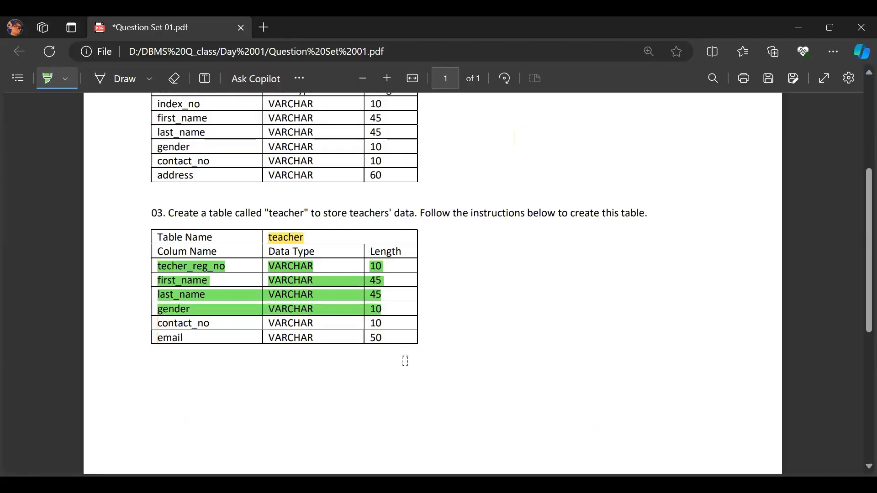
{"action": "left_click_drag", "start_coordinate": [158, 323], "coordinate": [386, 322]}
Back in HeidiSQL, add gender and contact_no columns to the teacher table, both VARCHAR with length 10.
{"action": "key", "text": "alt+Tab"}
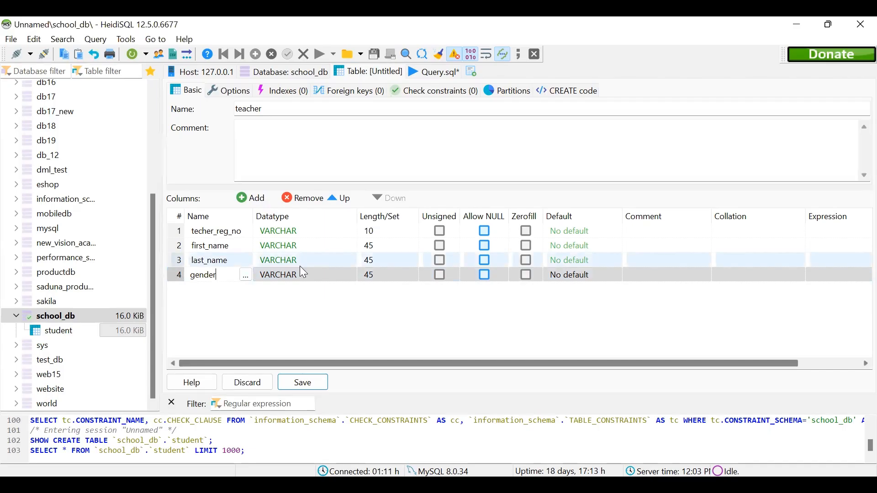
{"action": "left_click", "coordinate": [369, 275]}
{"action": "type", "text": "10"}
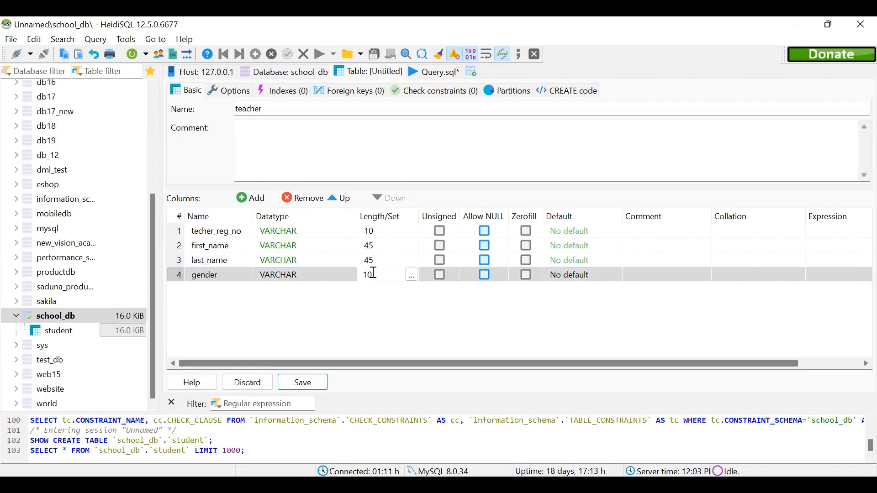
{"action": "left_click", "coordinate": [258, 200]}
{"action": "type", "text": "contact_no"}
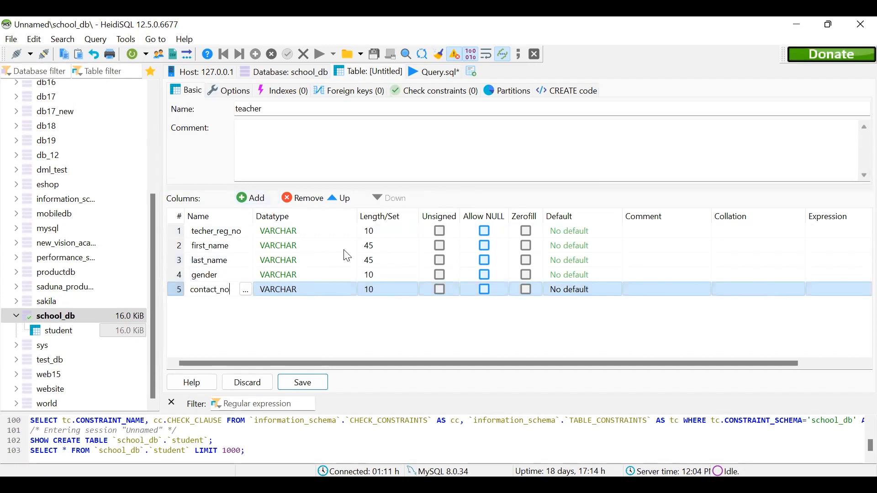
{"action": "key", "text": "Return"}
Highlight the email row in the question PDF, and add an email column, VARCHAR with length 50, to the teacher table in HeidiSQL.
{"action": "key", "text": "alt+Tab"}
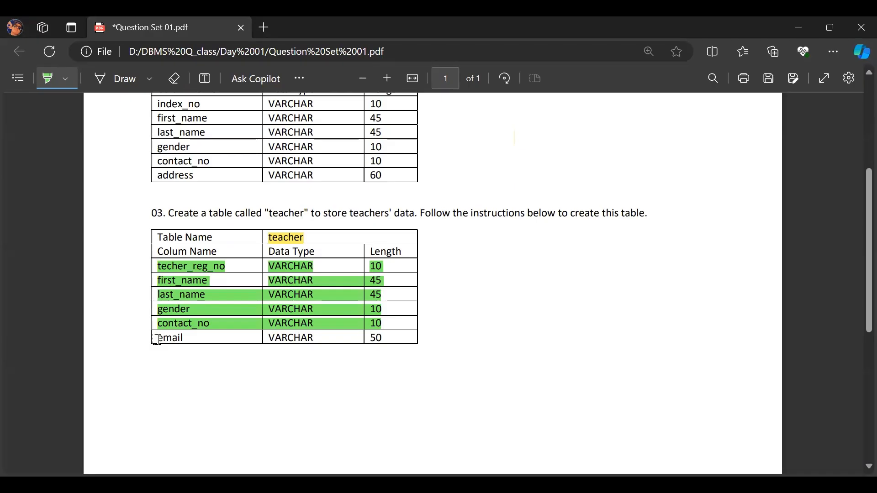
{"action": "mouse_move", "coordinate": [156, 340]}
{"action": "left_mouse_down"}
{"action": "mouse_move", "coordinate": [319, 338]}
{"action": "mouse_move", "coordinate": [379, 322]}
{"action": "mouse_move", "coordinate": [389, 327]}
{"action": "mouse_move", "coordinate": [384, 337]}
{"action": "left_mouse_up"}
{"action": "key", "text": "alt+Tab"}
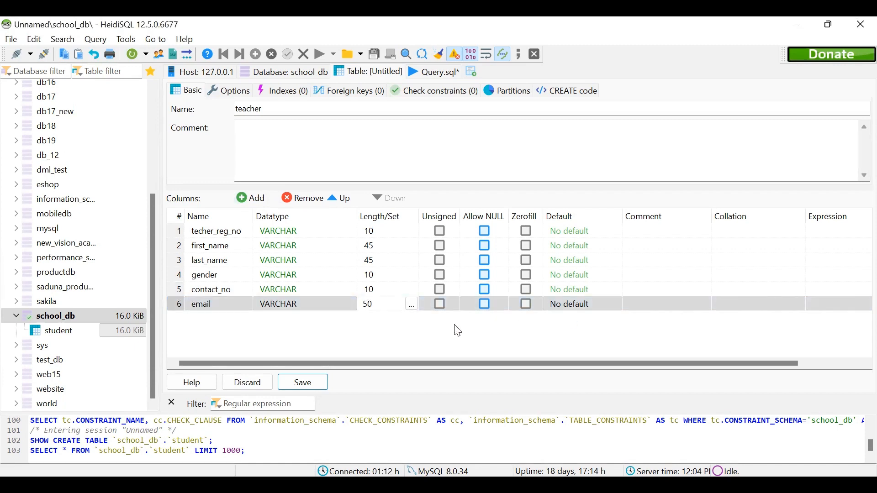
In the question PDF, highlight all teacher column rows again, from techer_reg_no to email, and return to HeidiSQL.
{"action": "key", "text": "alt+Tab"}
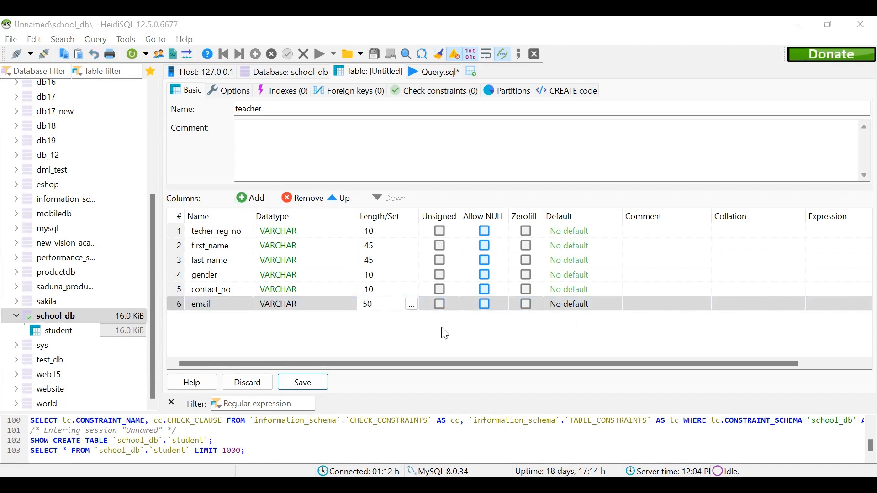
{"action": "key", "text": "alt+Tab"}
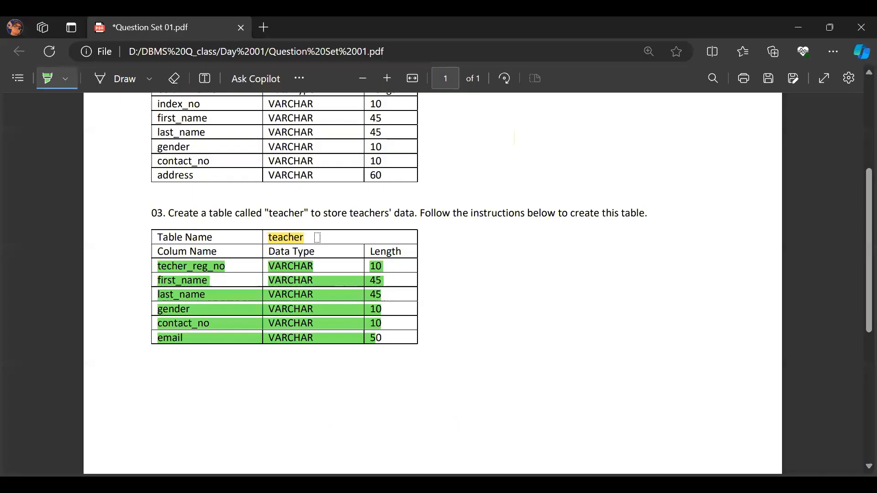
{"action": "mouse_move", "coordinate": [158, 266]}
{"action": "left_mouse_down"}
{"action": "mouse_move", "coordinate": [352, 274]}
{"action": "mouse_move", "coordinate": [509, 328]}
{"action": "left_mouse_up"}
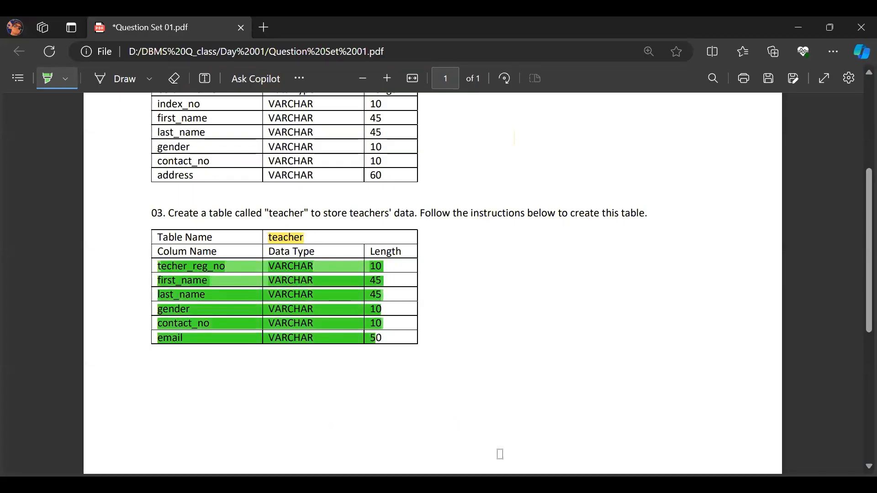
{"action": "key", "text": "alt+Tab"}
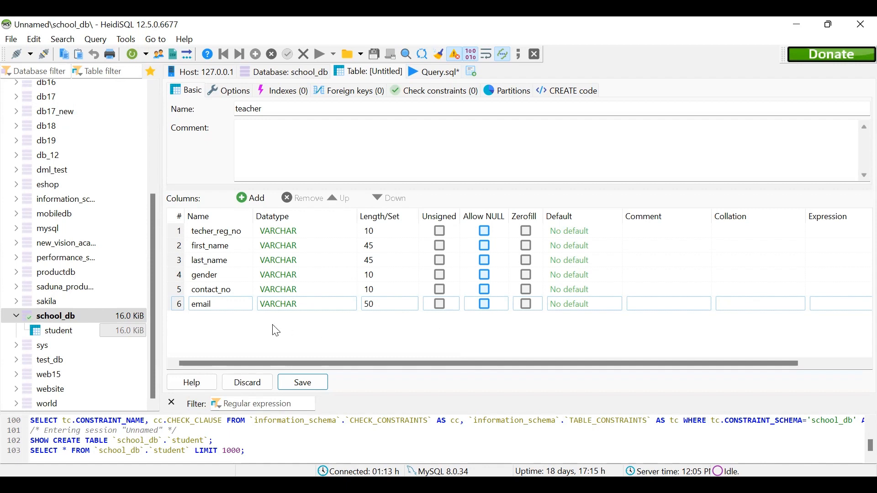
Examine the teacher table's columns one by one, comparing techer_reg_no, contact_no, email, first_name and last_name.
{"action": "double_click", "coordinate": [226, 231]}
{"action": "left_click", "coordinate": [215, 291]}
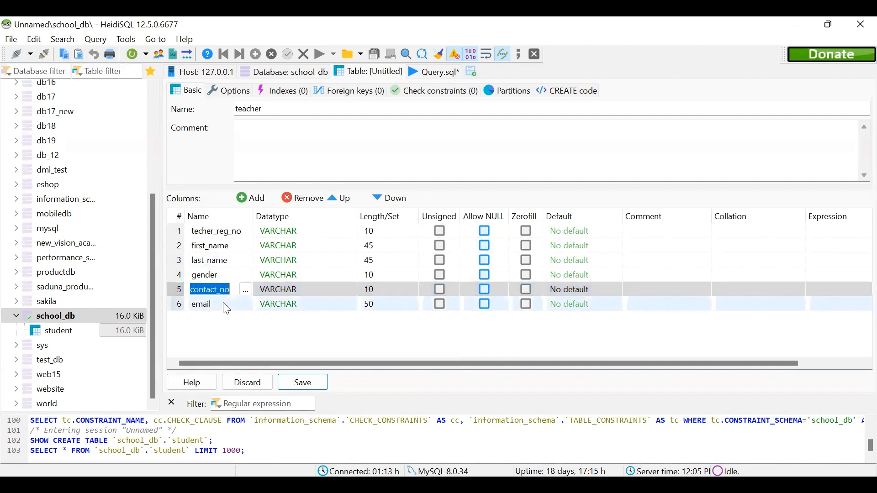
{"action": "left_click", "coordinate": [223, 305]}
{"action": "left_click", "coordinate": [247, 237]}
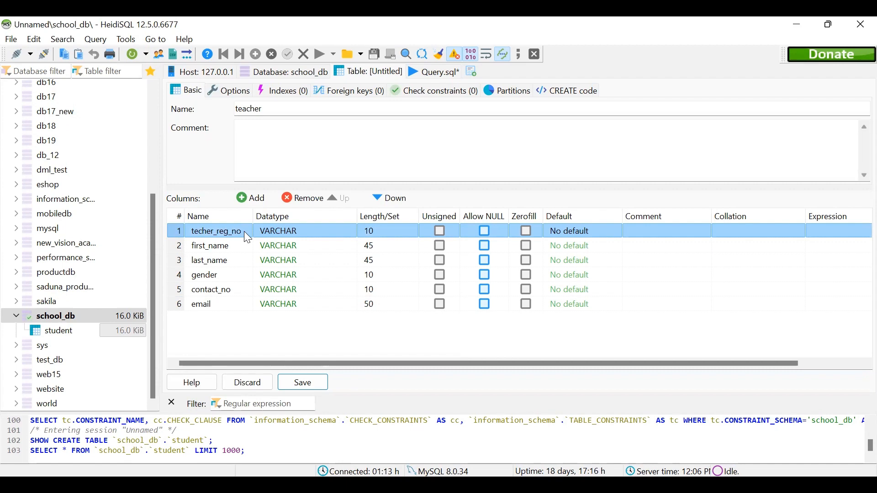
{"action": "left_click", "coordinate": [220, 291]}
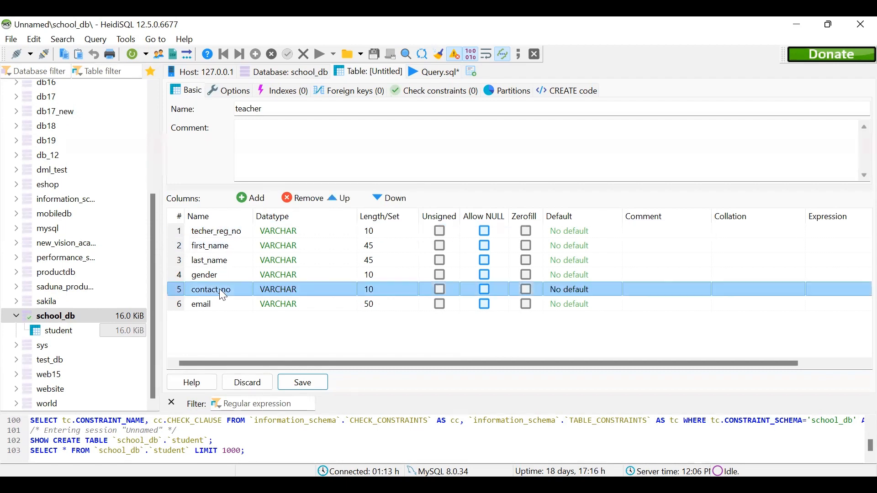
{"action": "left_click", "coordinate": [221, 291]}
{"action": "left_click", "coordinate": [178, 291]}
{"action": "left_click", "coordinate": [178, 306]}
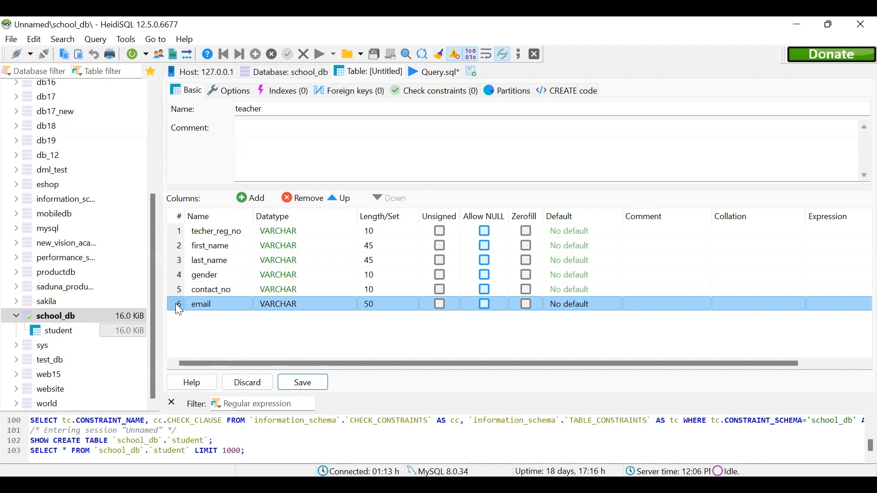
{"action": "left_click", "coordinate": [176, 251]}
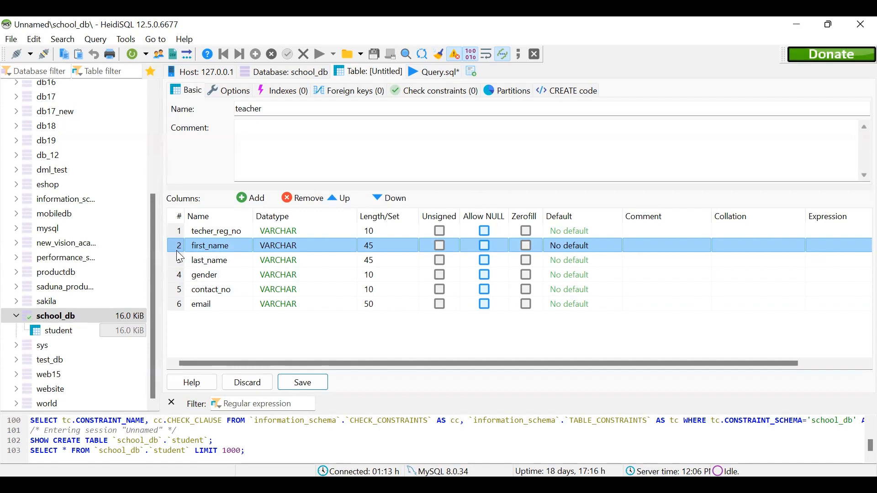
{"action": "left_click", "coordinate": [179, 261]}
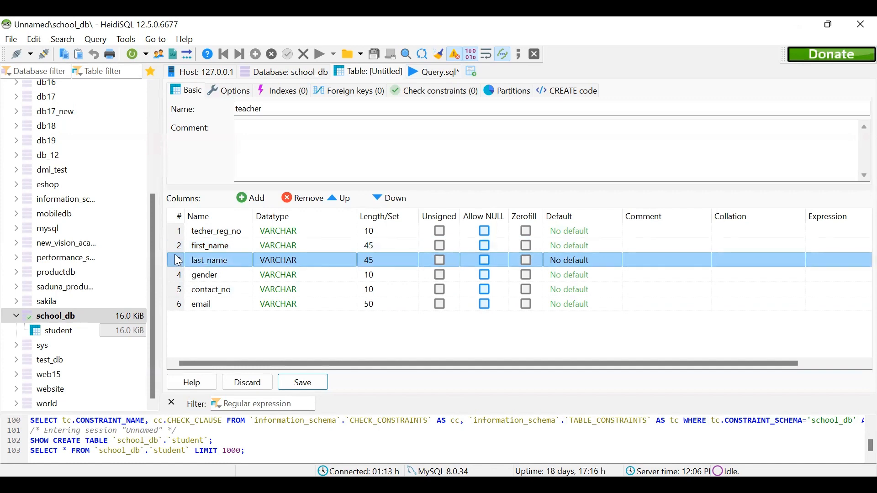
Go over the teacher table's column rows again, from techer_reg_no down to email, to decide which column suits as the key.
{"action": "left_click", "coordinate": [179, 276]}
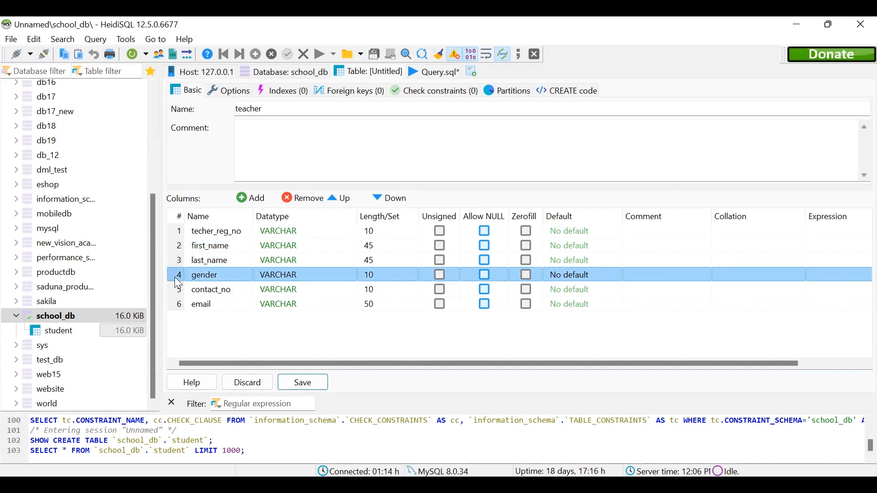
{"action": "left_click", "coordinate": [175, 233]}
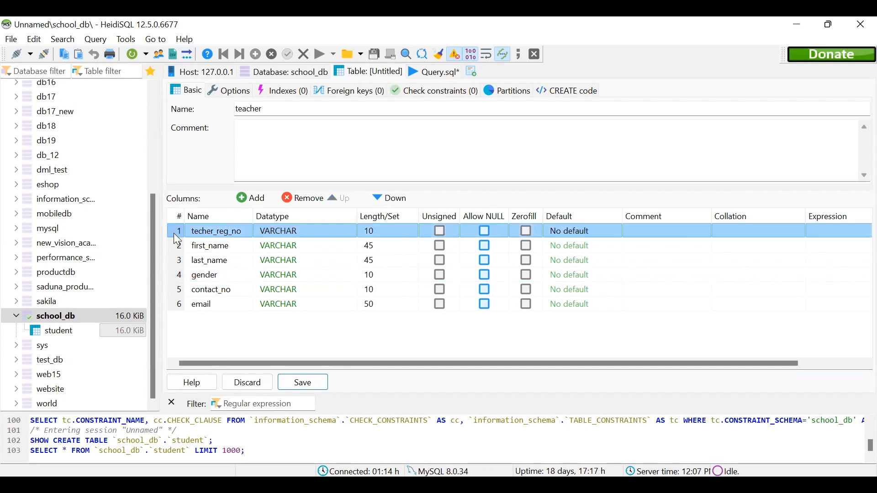
{"action": "left_click", "coordinate": [172, 292]}
{"action": "left_click", "coordinate": [175, 304]}
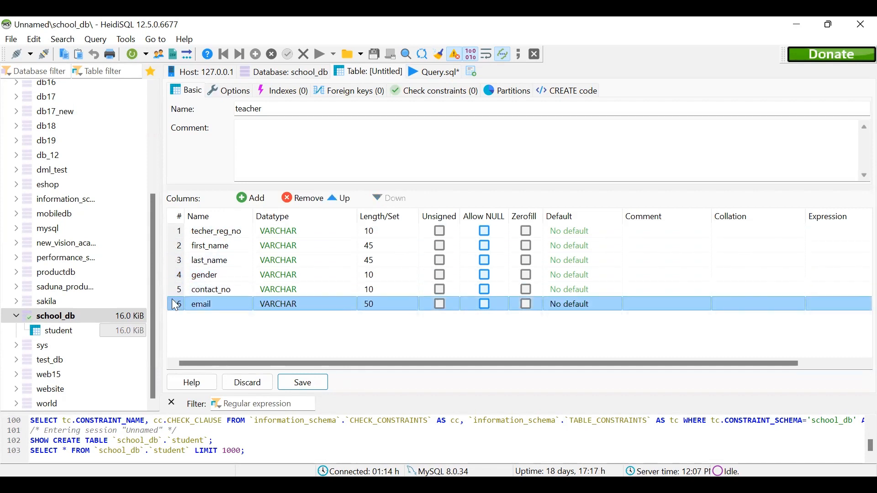
{"action": "left_click", "coordinate": [177, 231]}
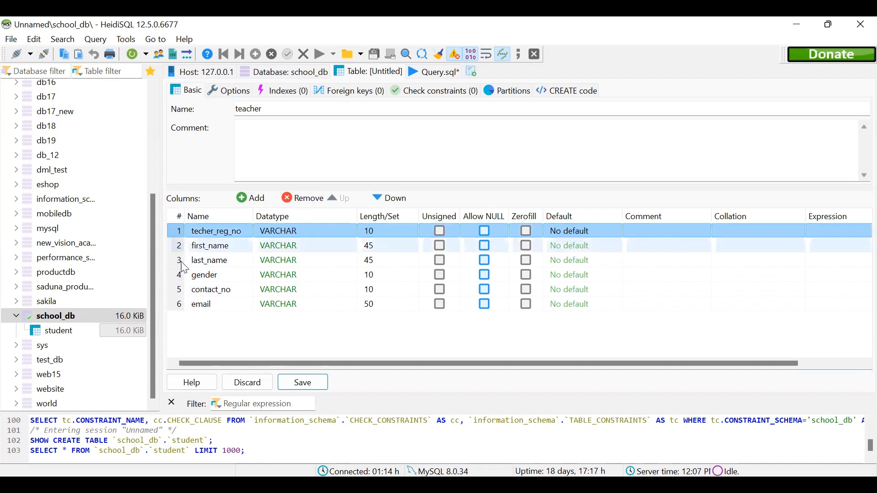
{"action": "left_click", "coordinate": [176, 288]}
{"action": "left_click", "coordinate": [176, 304]}
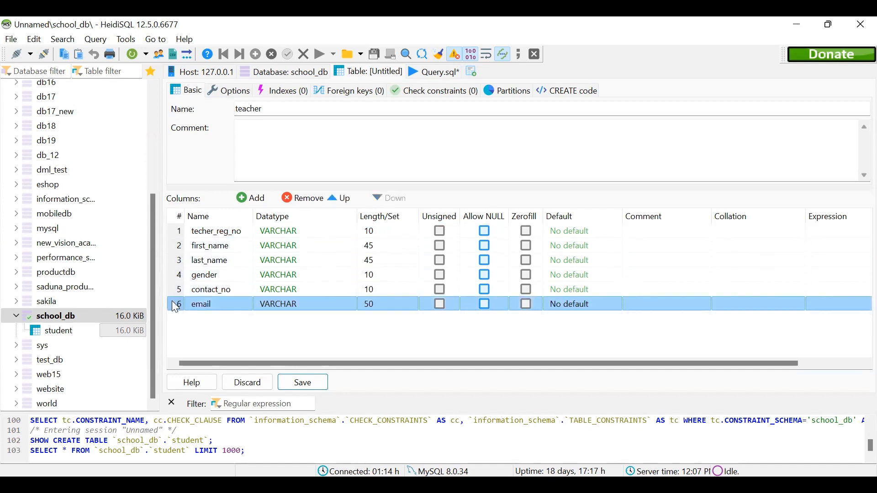
Create a PRIMARY index on the techer_reg_no column of the teacher table and save the table.
{"action": "left_click", "coordinate": [178, 232]}
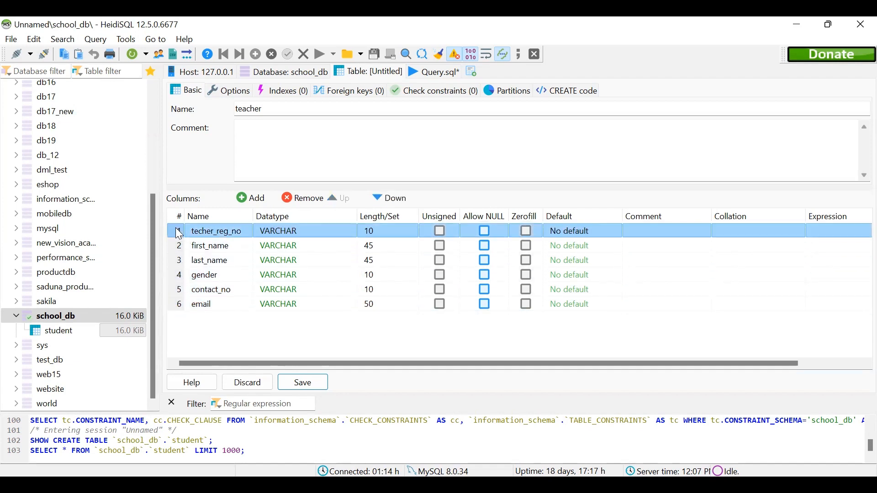
{"action": "right_click", "coordinate": [179, 234]}
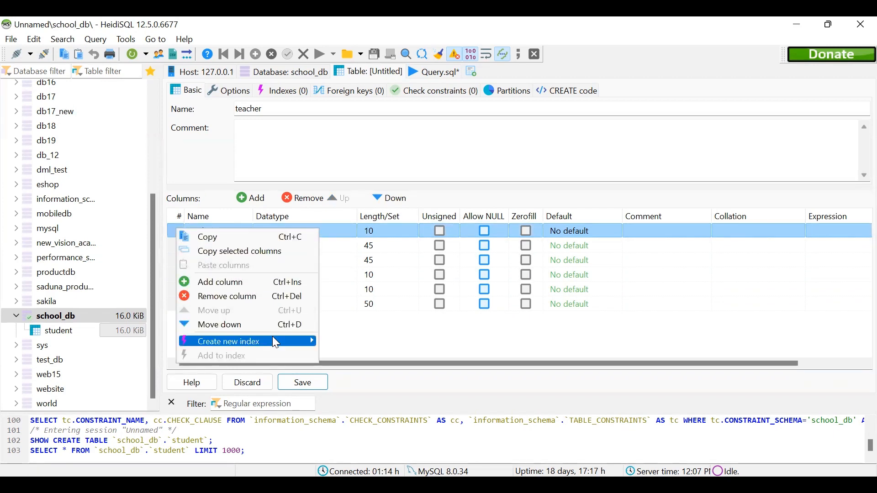
{"action": "mouse_move", "coordinate": [273, 337]}
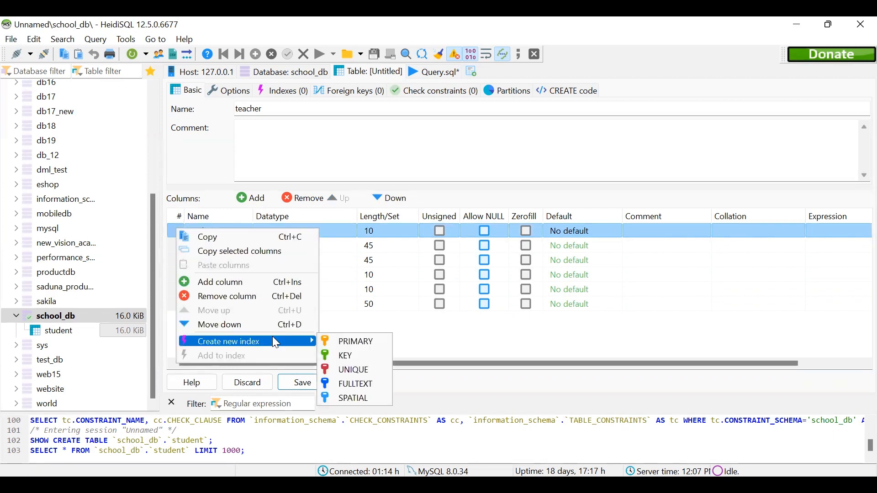
{"action": "left_click", "coordinate": [331, 341]}
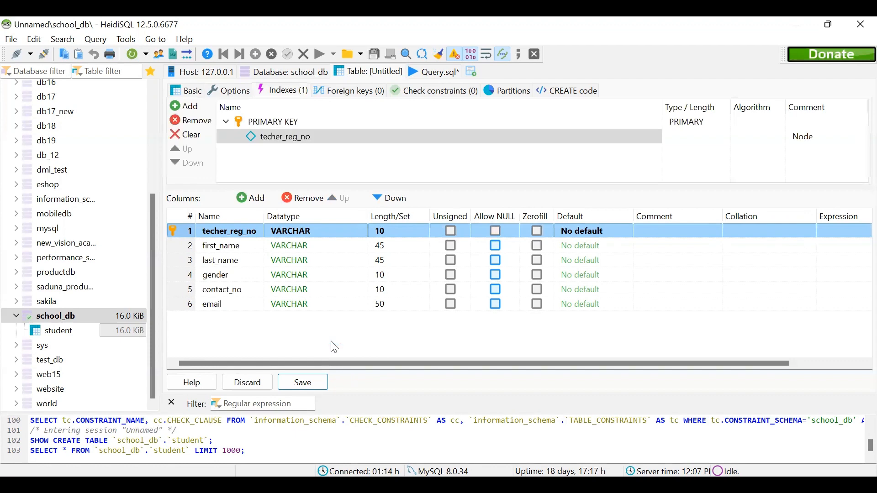
{"action": "left_click", "coordinate": [300, 383]}
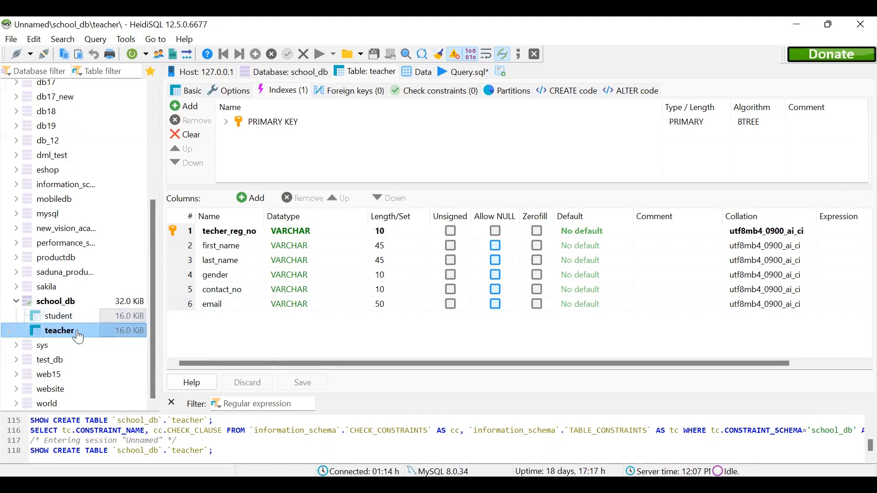
View the teacher table's data, and switch to the question PDF to review the instructions for the database and both tables.
{"action": "left_click", "coordinate": [412, 70]}
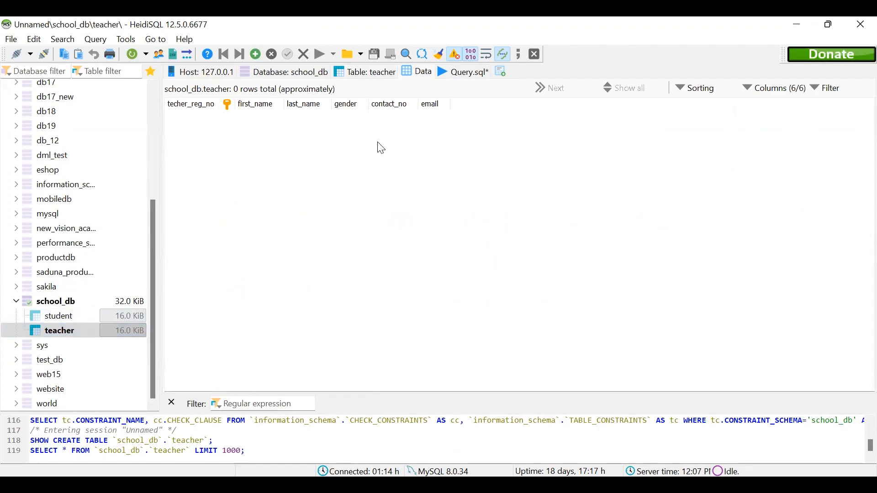
{"action": "key", "text": "alt+Tab"}
{"action": "scroll", "coordinate": [855, 260], "scroll_direction": "up", "scroll_amount": 5}
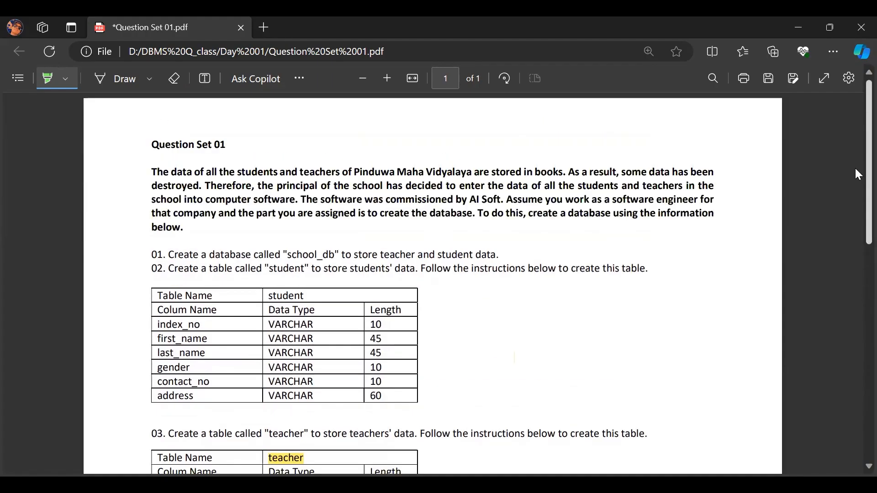
{"action": "scroll", "coordinate": [855, 169], "scroll_direction": "down", "scroll_amount": 2}
{"action": "scroll", "coordinate": [854, 207], "scroll_direction": "up", "scroll_amount": 1}
{"action": "scroll", "coordinate": [855, 204], "scroll_direction": "down", "scroll_amount": 1}
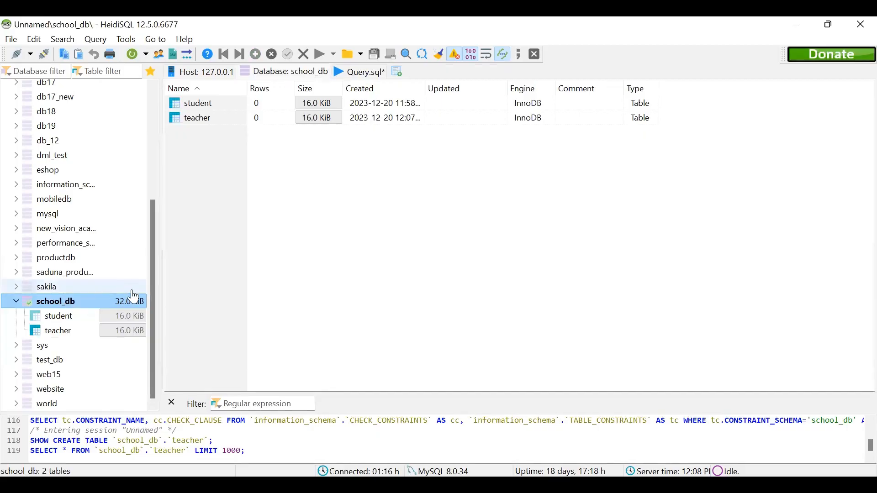
Back in HeidiSQL, inspect the structure of the student table and the teacher table in school_db.
{"action": "left_click", "coordinate": [72, 318]}
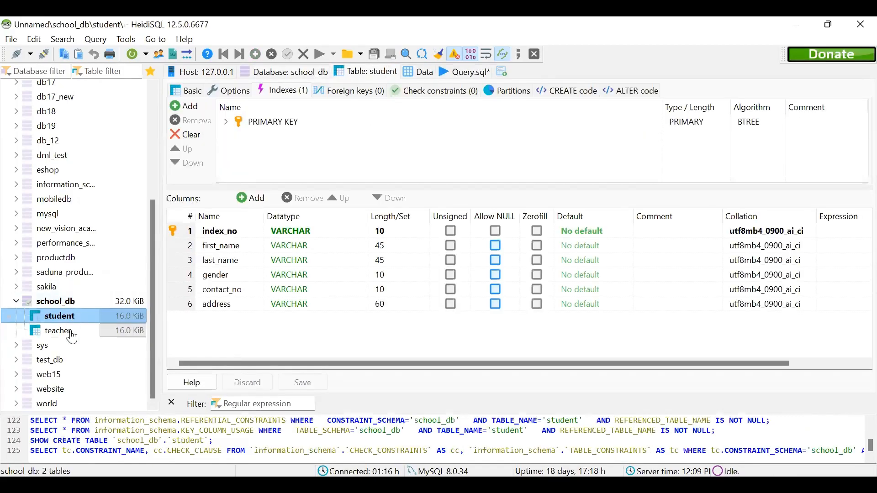
{"action": "left_click", "coordinate": [72, 337]}
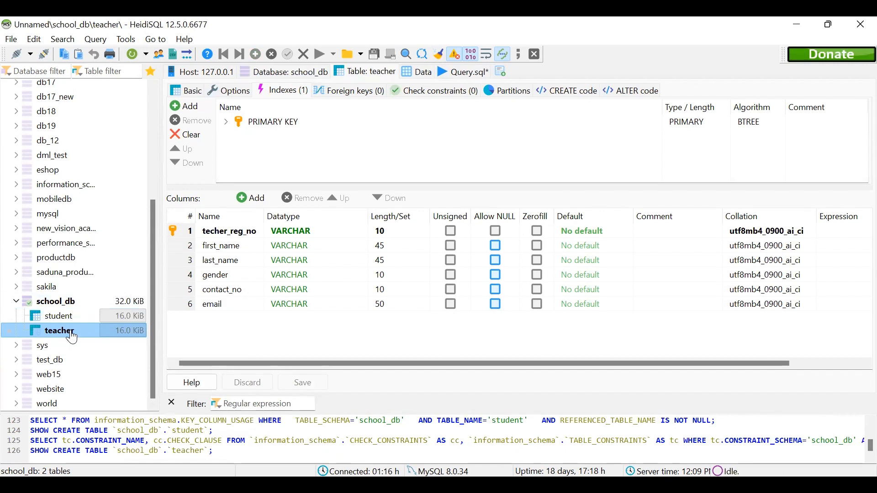